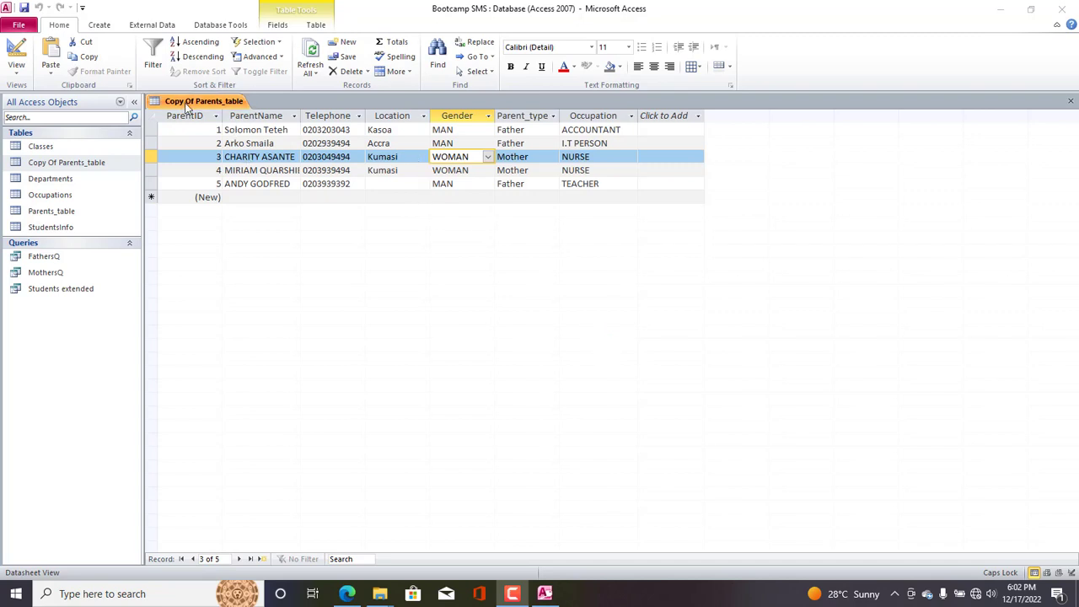
pyautogui.click(374, 157)
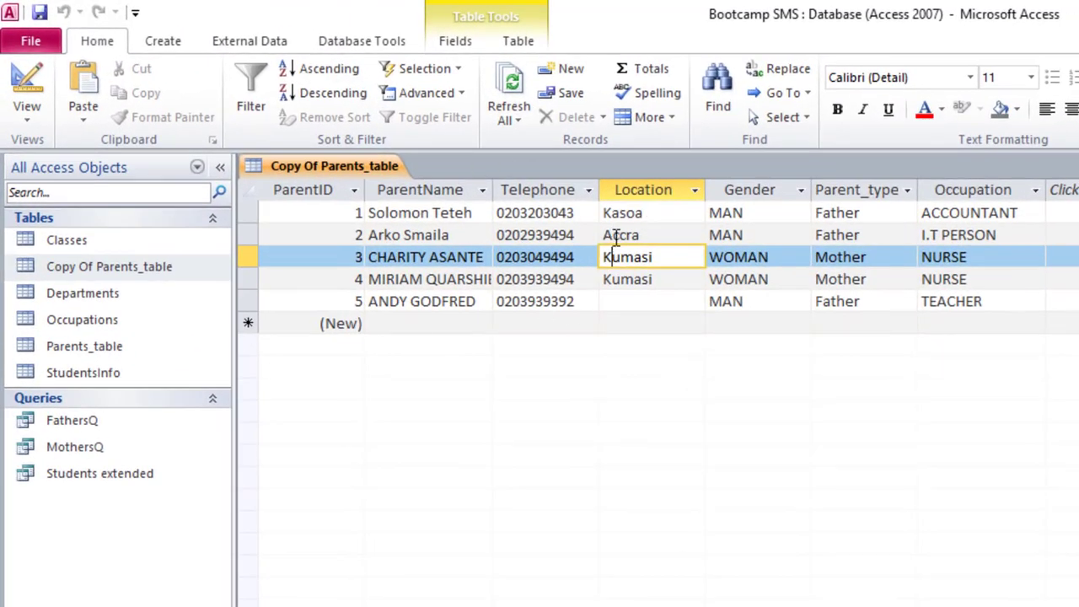
pyautogui.click(815, 260)
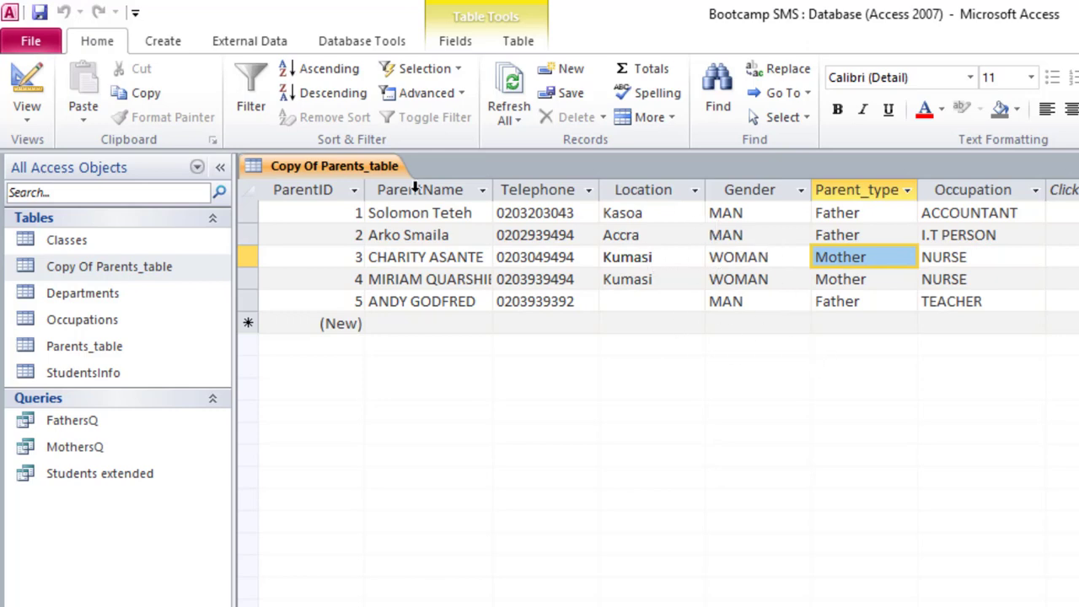
pyautogui.click(336, 173)
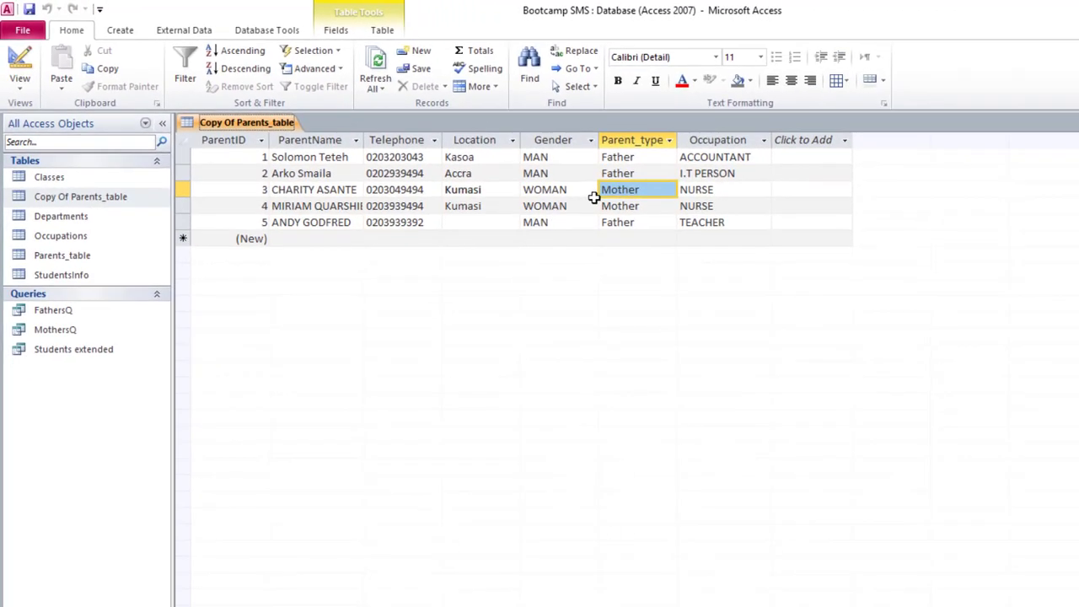
# Step: Start the Report Wizard with all Copy Of Parents_table fields, skipping grouping and sorting
pyautogui.click(118, 30)
pyautogui.click(617, 49)
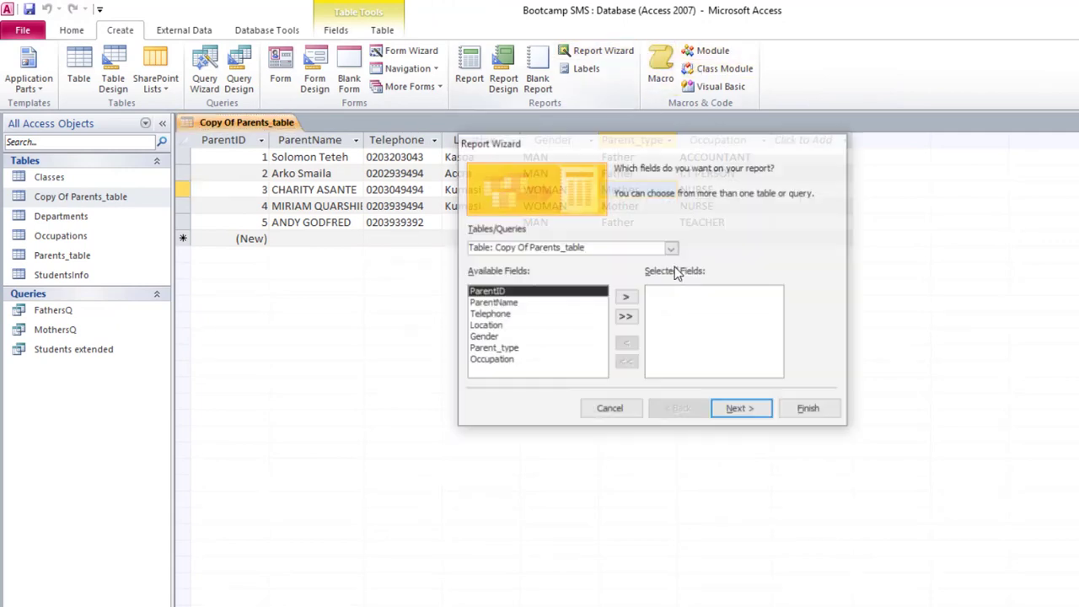
pyautogui.click(625, 317)
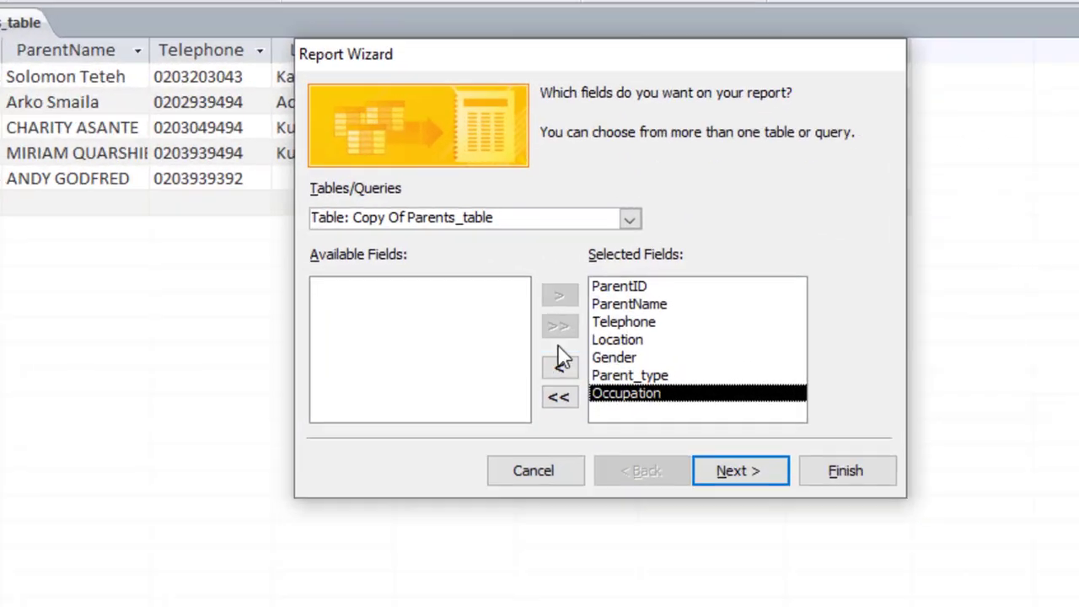
pyautogui.click(753, 475)
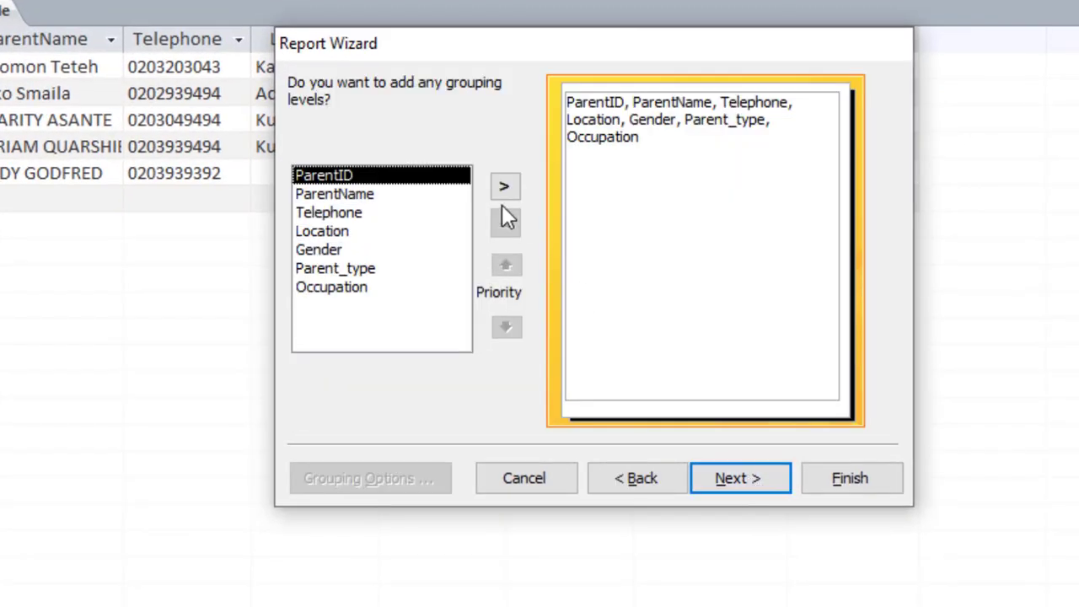
pyautogui.click(742, 478)
pyautogui.click(742, 480)
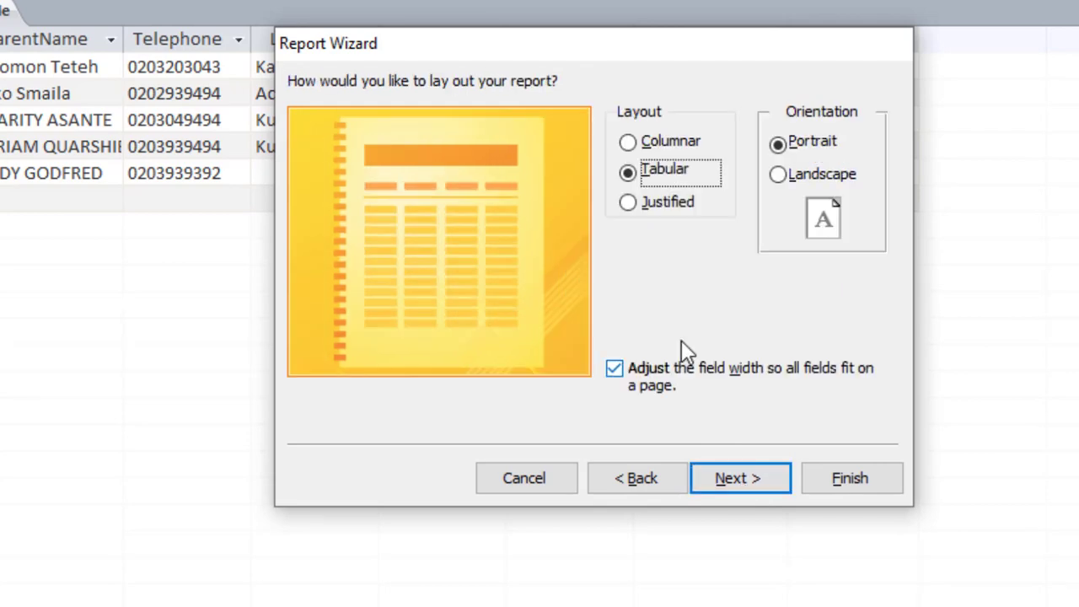
# Step: Finish the report with a Columnar layout and open it in Design View
pyautogui.click(664, 144)
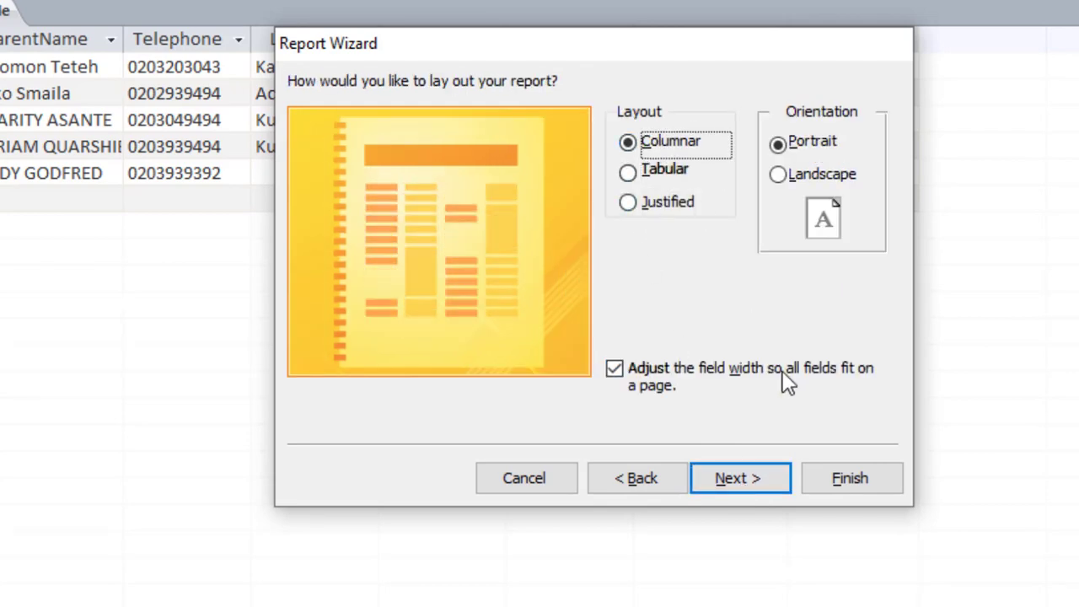
pyautogui.click(753, 485)
pyautogui.click(859, 479)
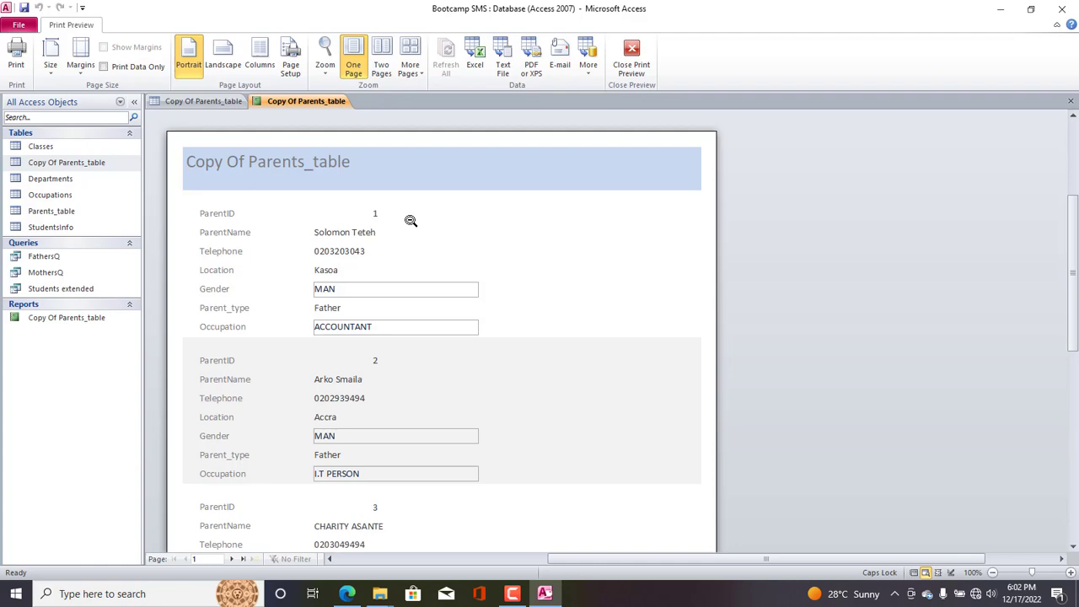
pyautogui.rightClick(329, 102)
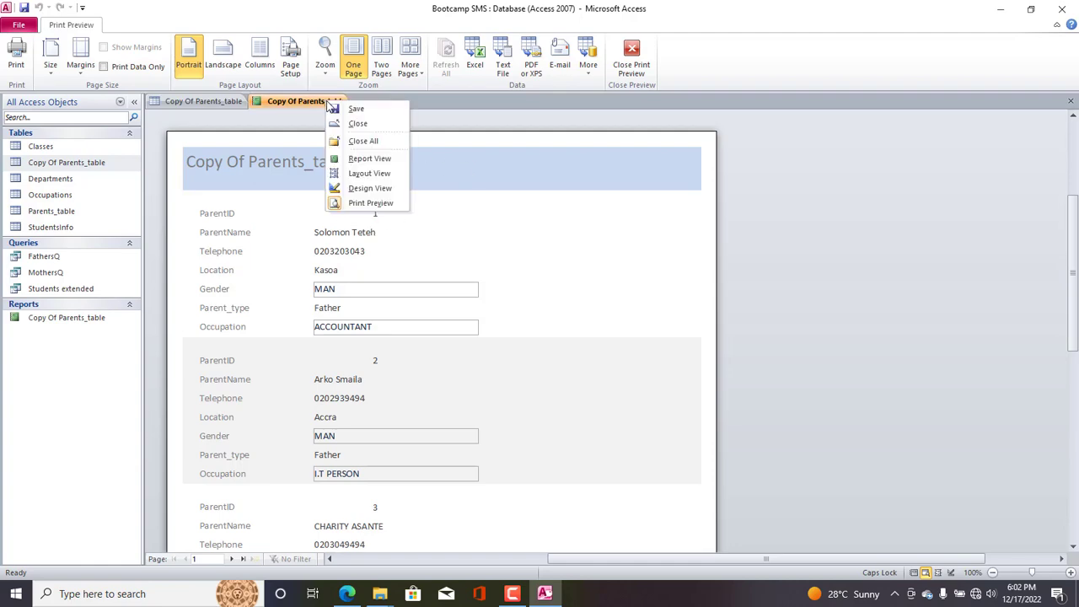
pyautogui.click(371, 188)
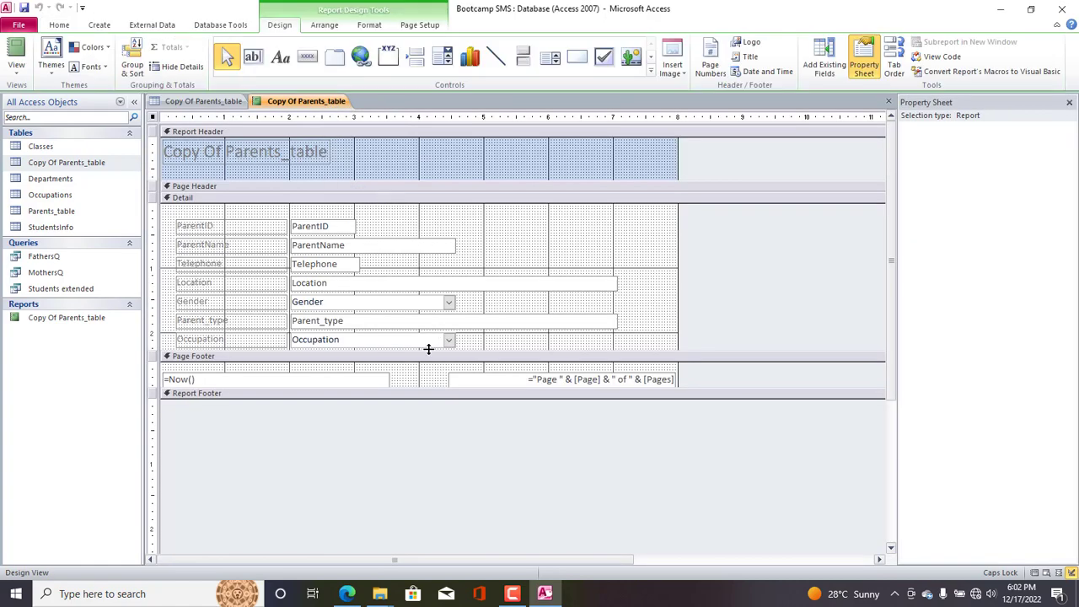
# Step: Enlarge the Detail section slightly and size the detail text boxes to the widest
pyautogui.moveTo(428, 349); pyautogui.dragTo(428, 357)
pyautogui.moveTo(391, 213); pyautogui.dragTo(322, 340)
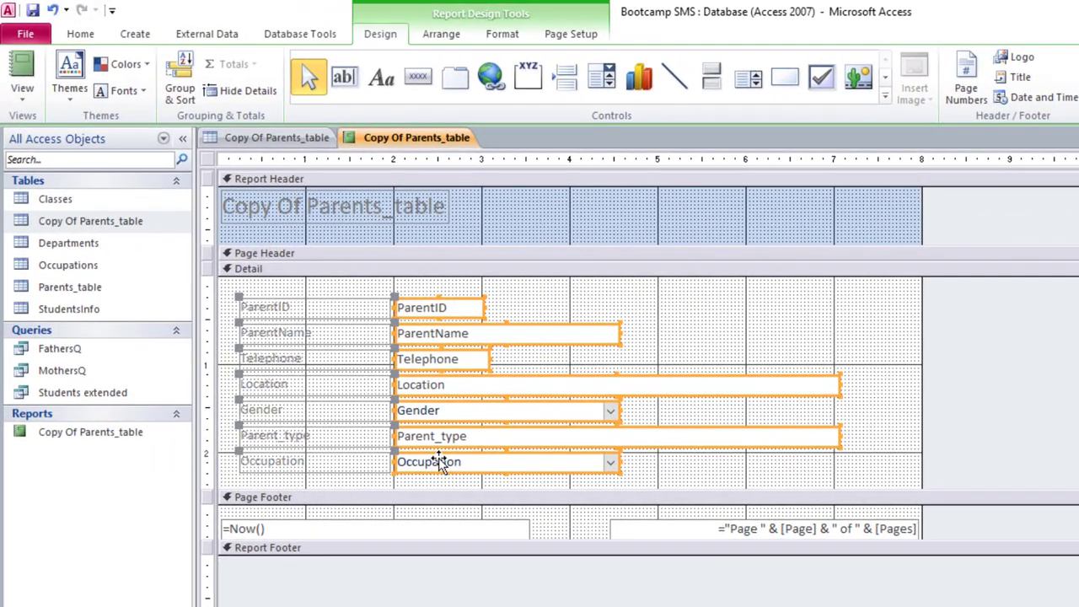
pyautogui.rightClick(438, 463)
pyautogui.moveTo(371, 424)
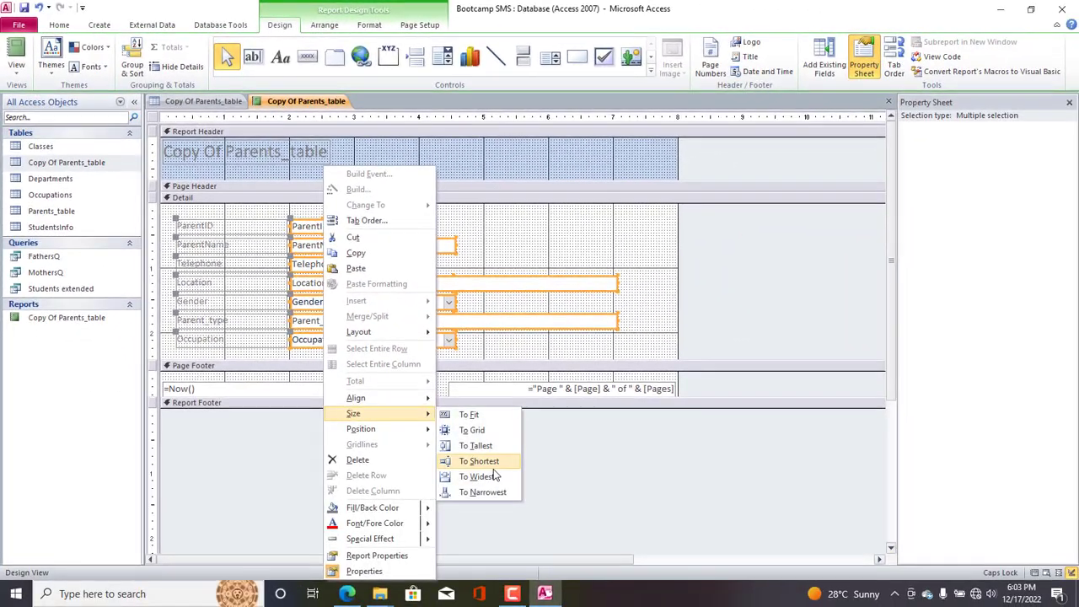
pyautogui.click(496, 476)
pyautogui.click(649, 239)
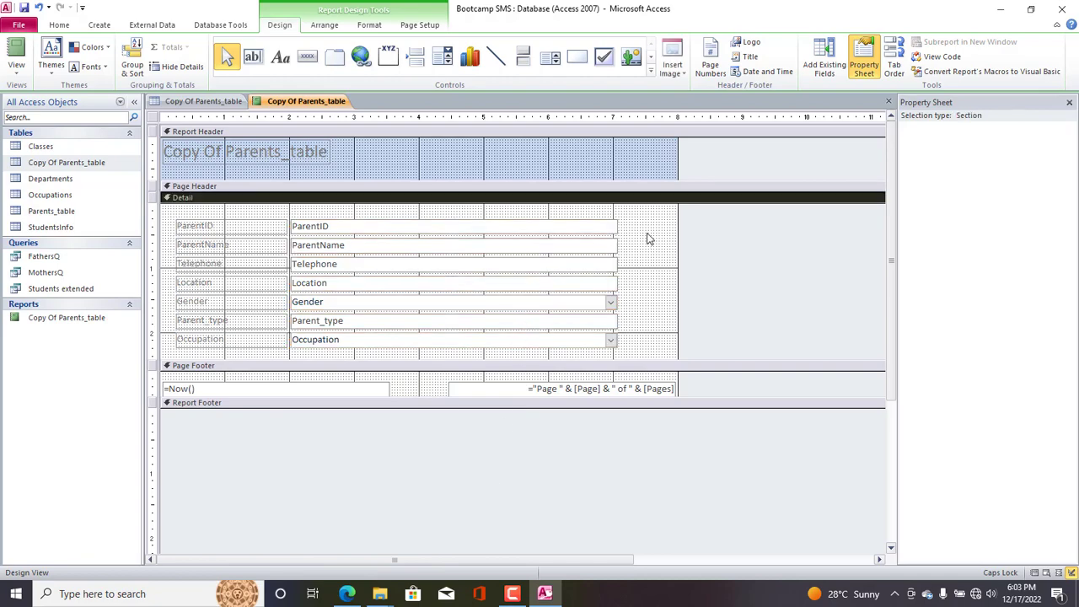
# Step: Format all Detail labels and text boxes as Times New Roman 14 in black
pyautogui.moveTo(640, 219); pyautogui.dragTo(213, 359)
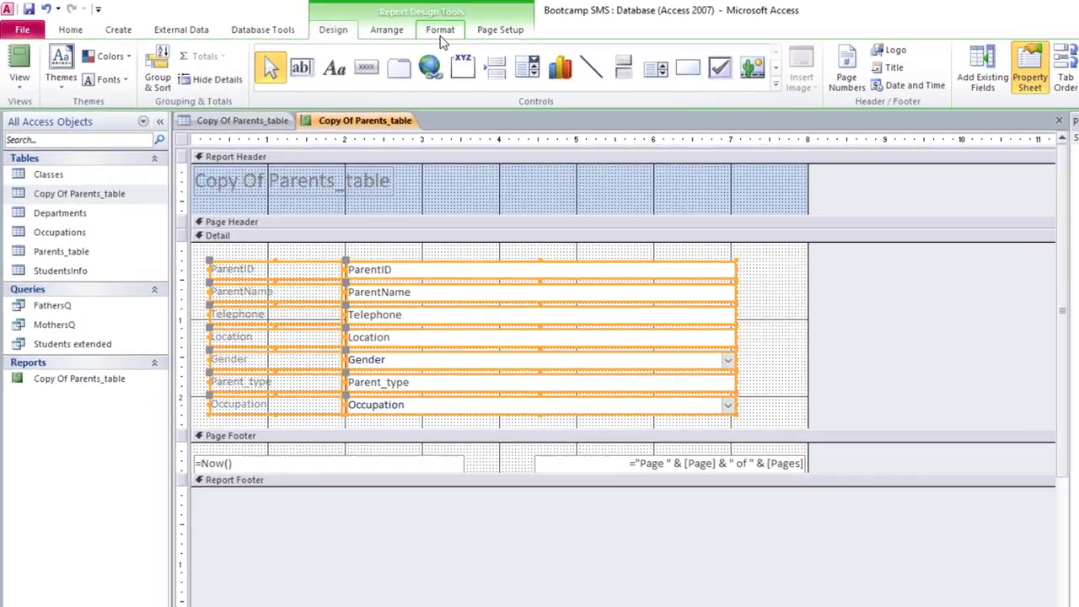
pyautogui.click(370, 24)
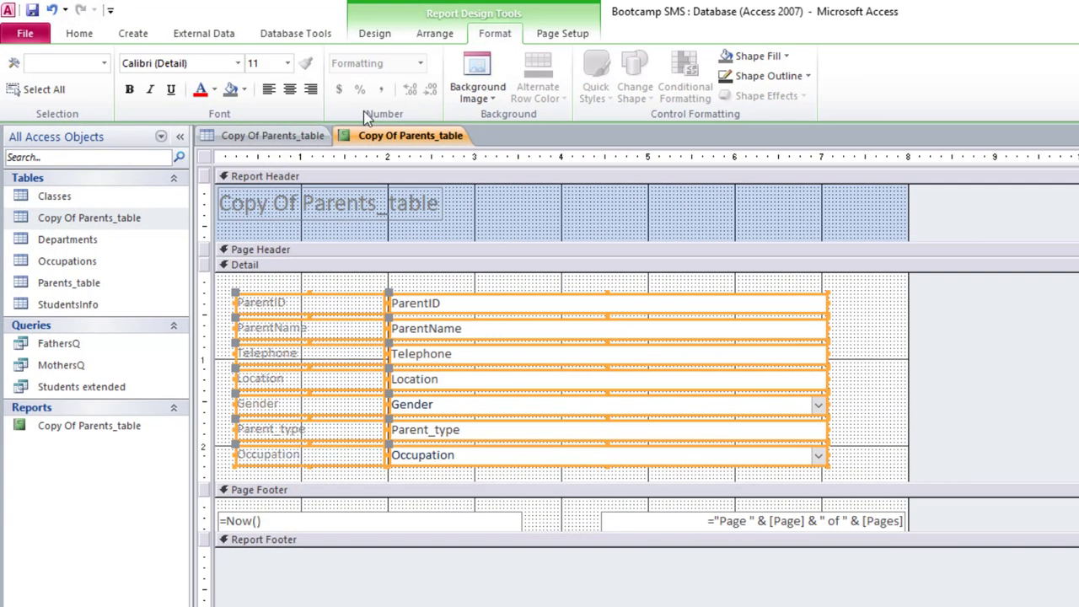
pyautogui.click(239, 63)
pyautogui.write('Times New Roman')
pyautogui.press('Return')
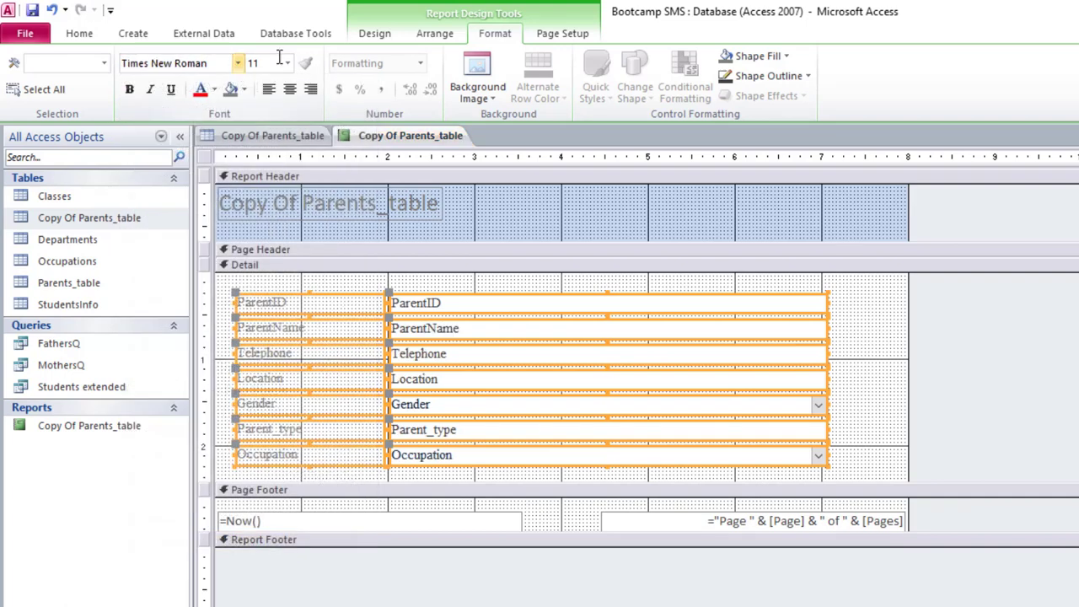
pyautogui.click(287, 63)
pyautogui.click(259, 165)
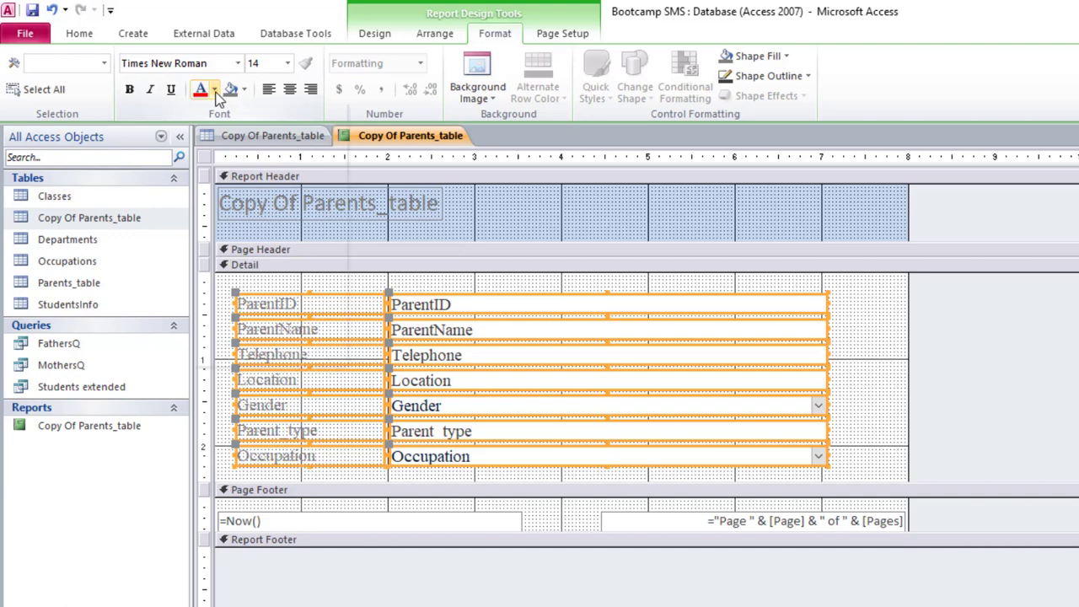
pyautogui.click(216, 90)
pyautogui.click(221, 151)
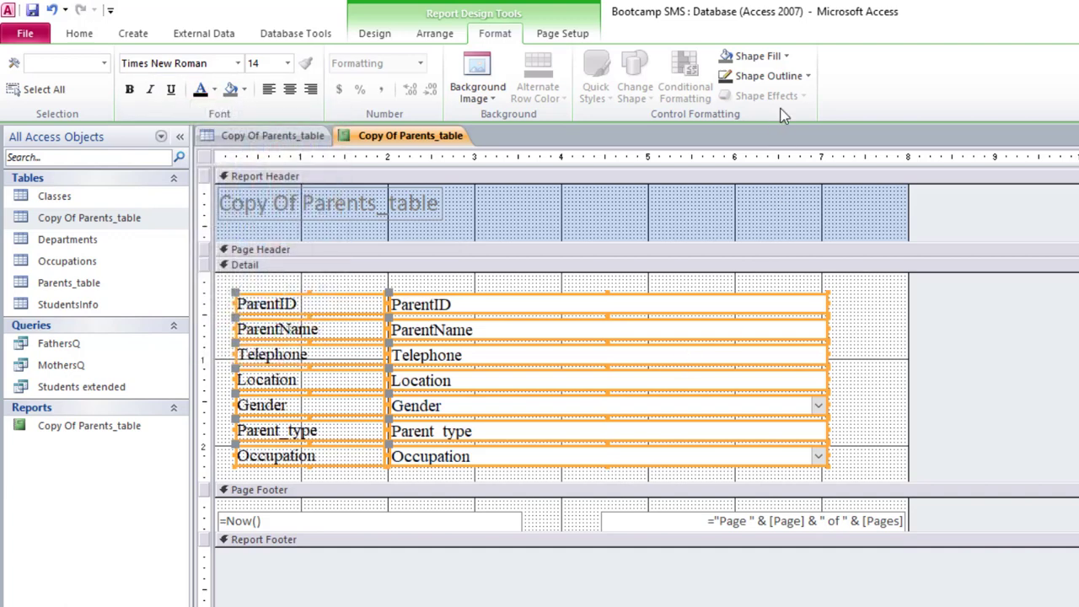
# Step: Give the seven text boxes a transparent fill and a grey outline
pyautogui.moveTo(882, 317); pyautogui.dragTo(693, 476)
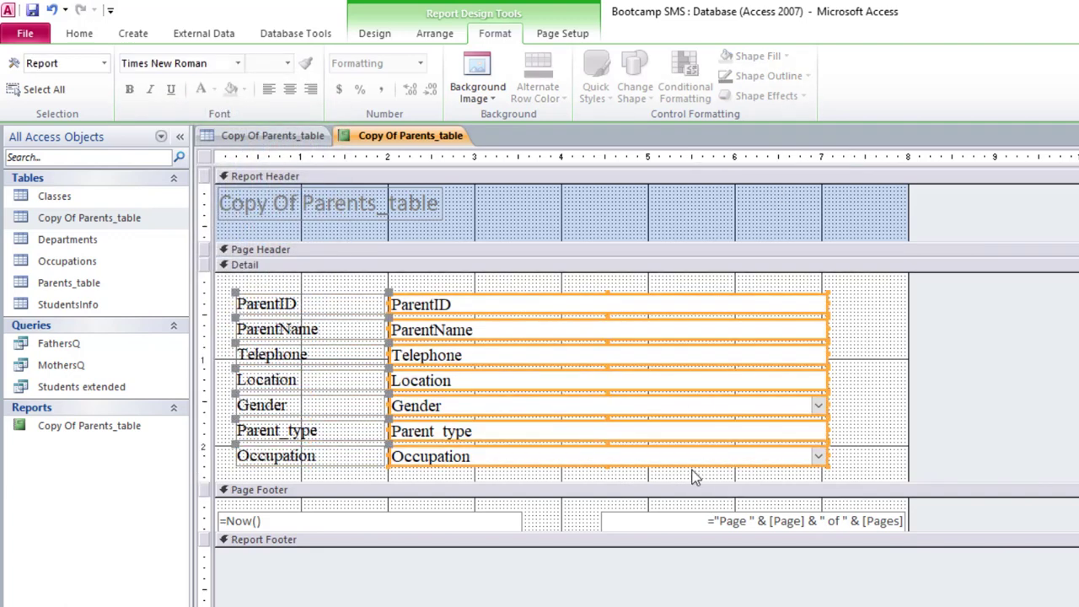
pyautogui.click(752, 59)
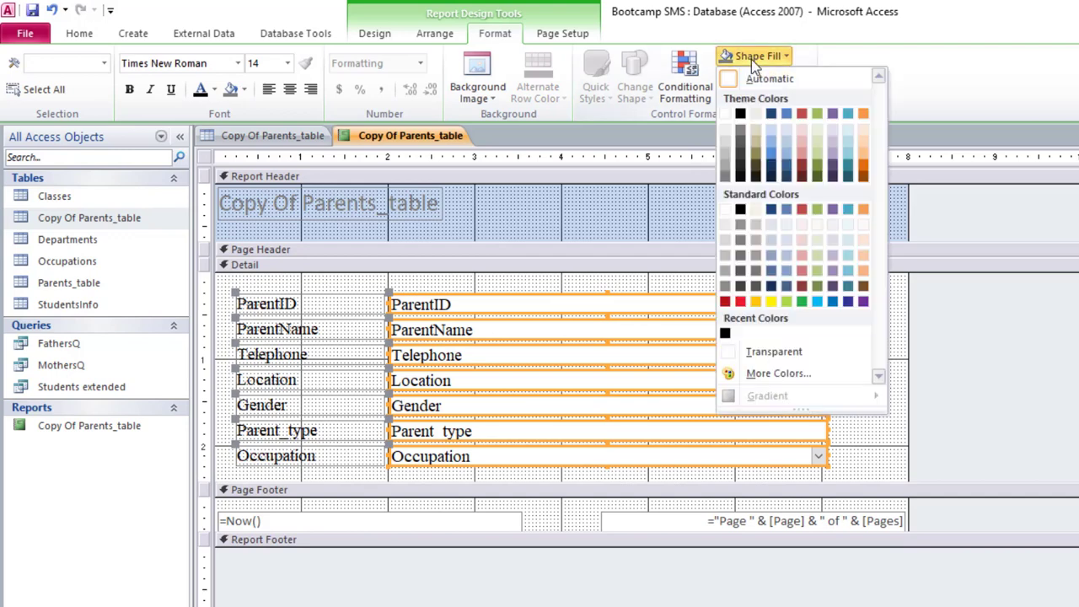
pyautogui.click(789, 352)
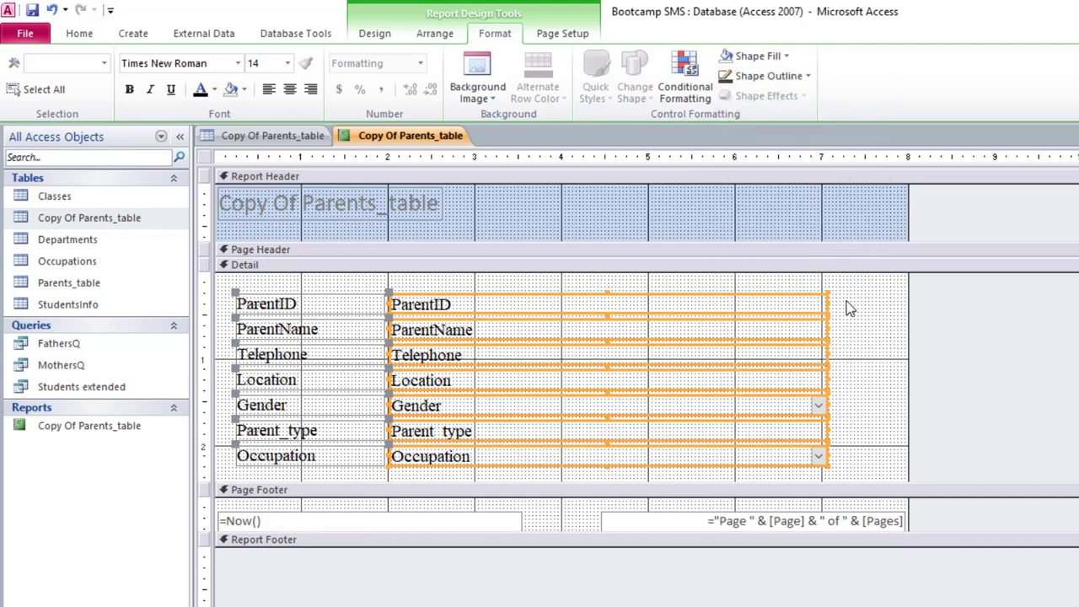
pyautogui.click(769, 76)
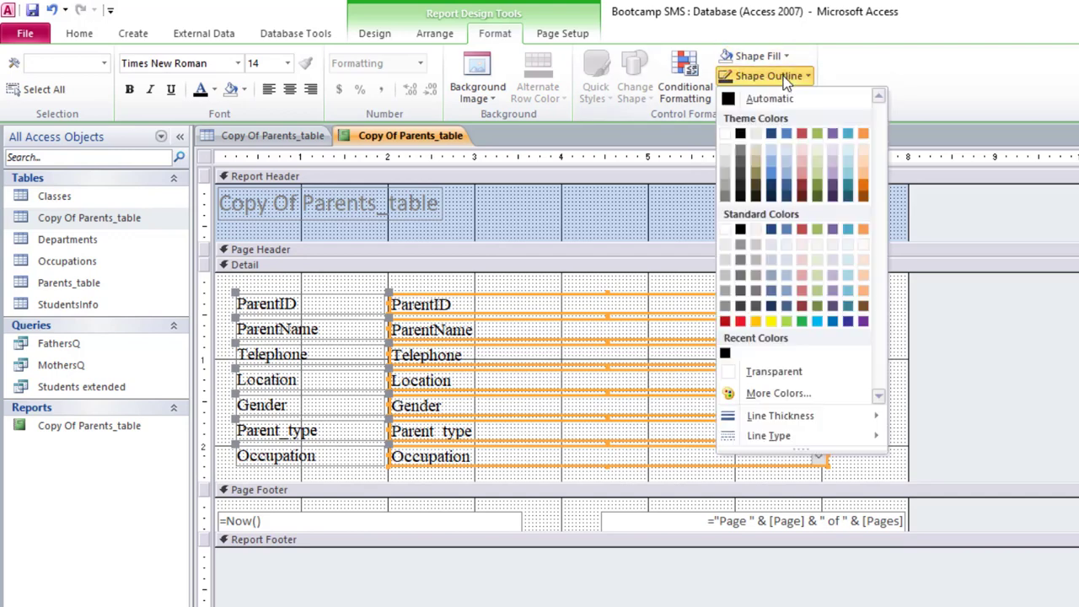
pyautogui.click(748, 243)
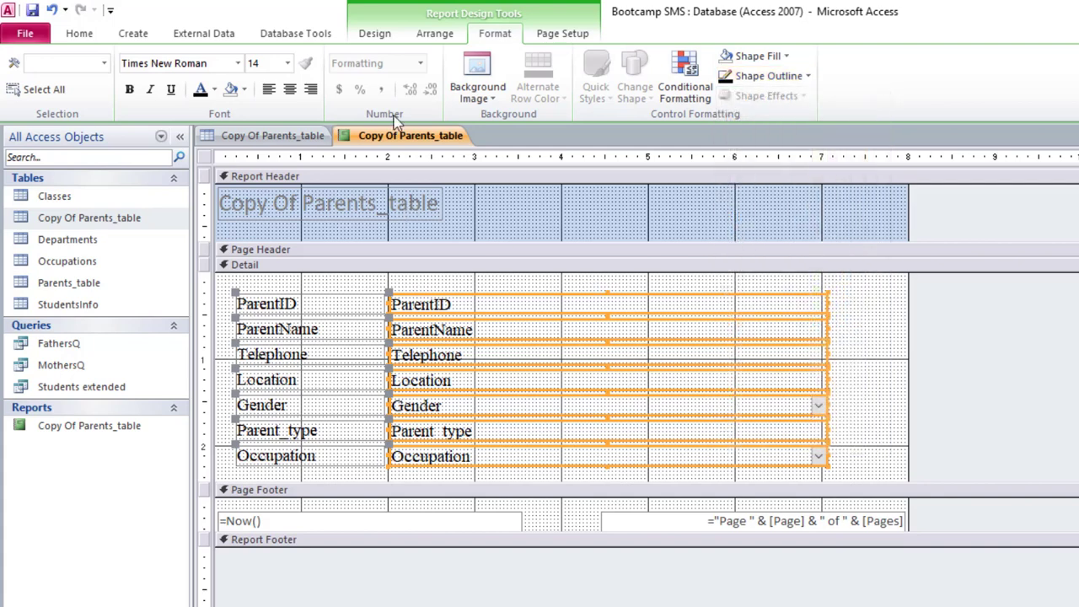
# Step: Move the title label toward the header centre and retitle it 'Parents Report'
pyautogui.click(440, 211)
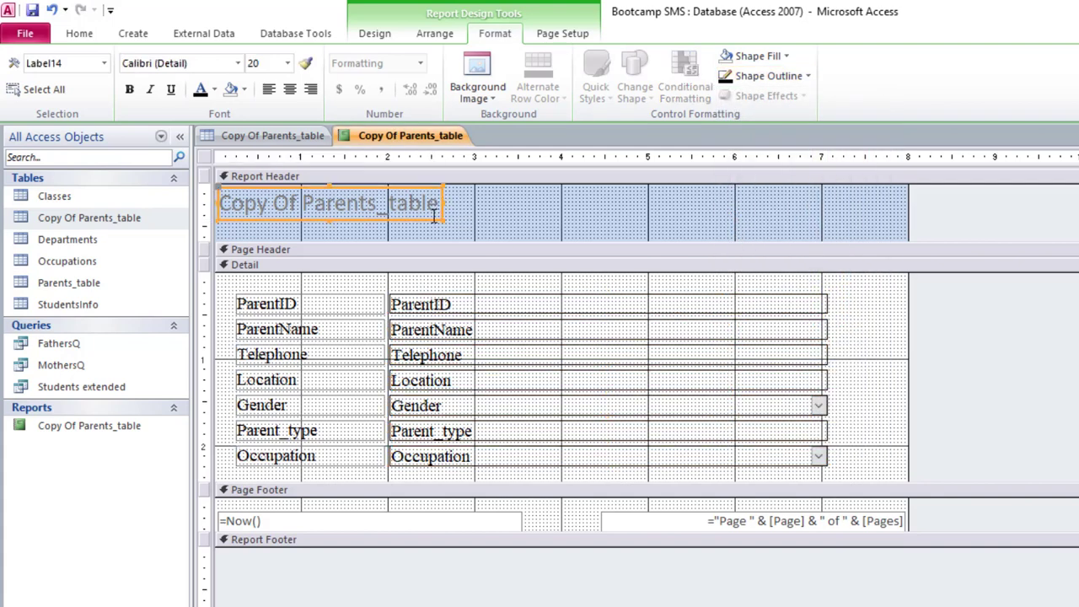
pyautogui.moveTo(434, 216); pyautogui.dragTo(662, 219)
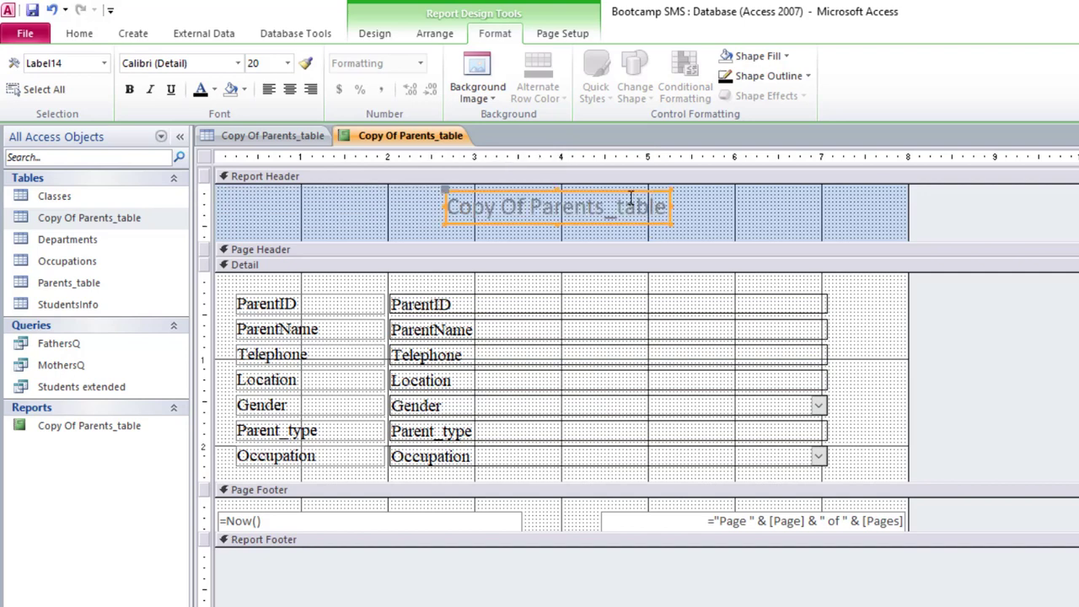
pyautogui.moveTo(450, 209); pyautogui.dragTo(817, 206)
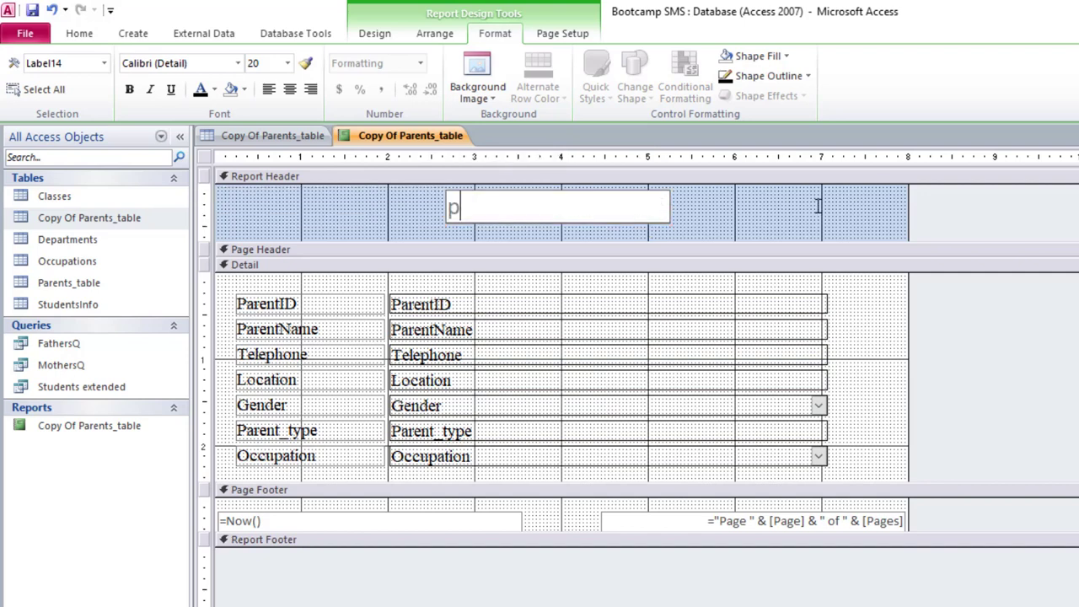
pyautogui.press('BackSpace')
pyautogui.write('Pare')
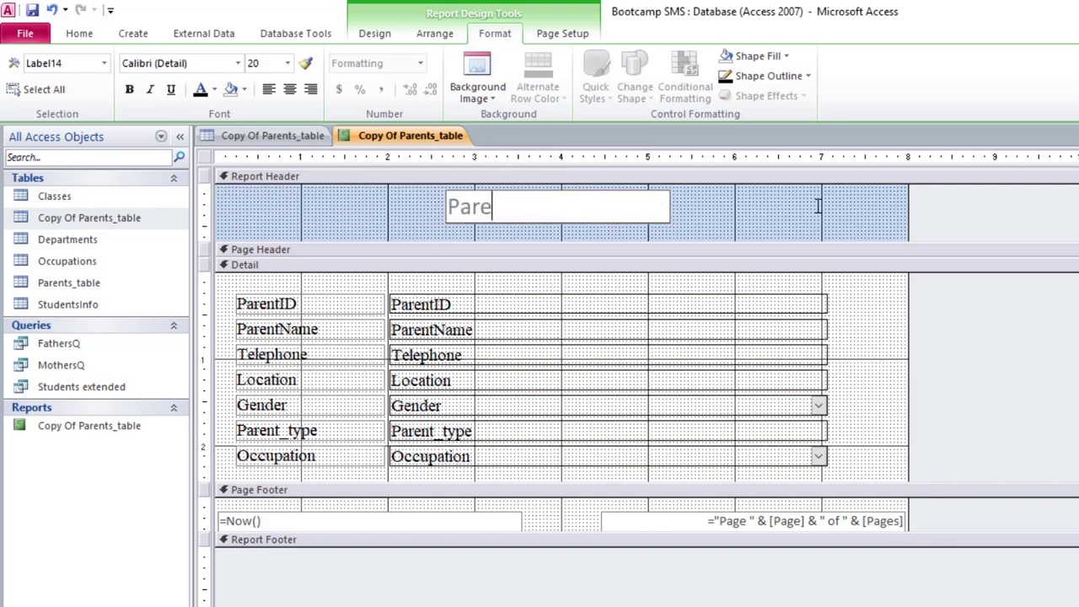
pyautogui.write('nts Report')
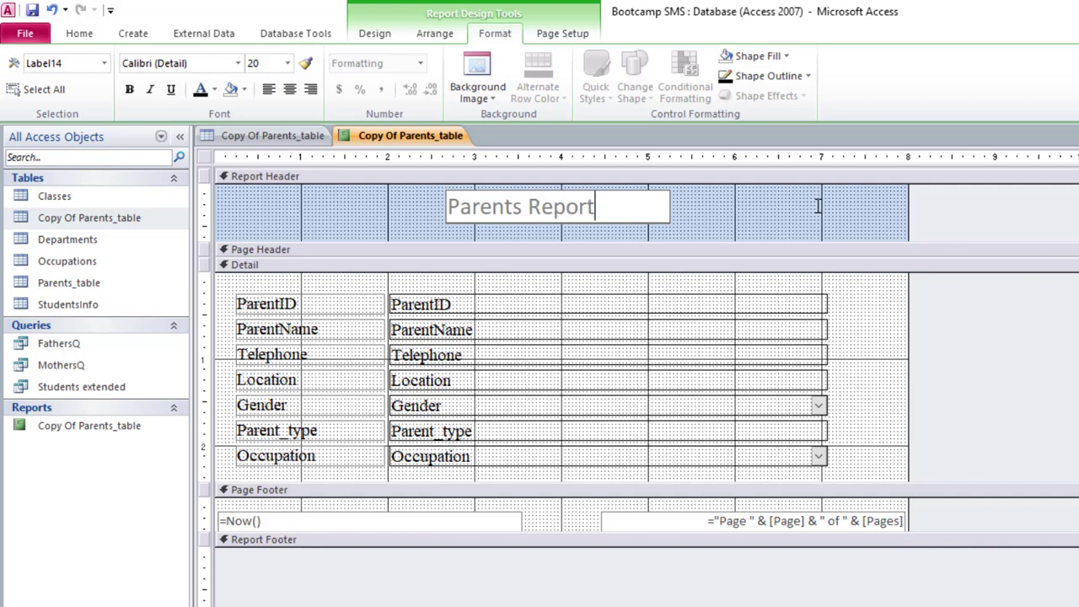
pyautogui.click(747, 216)
# Step: Fill the report header tan and make the title centred, dark and bold
pyautogui.click(514, 209)
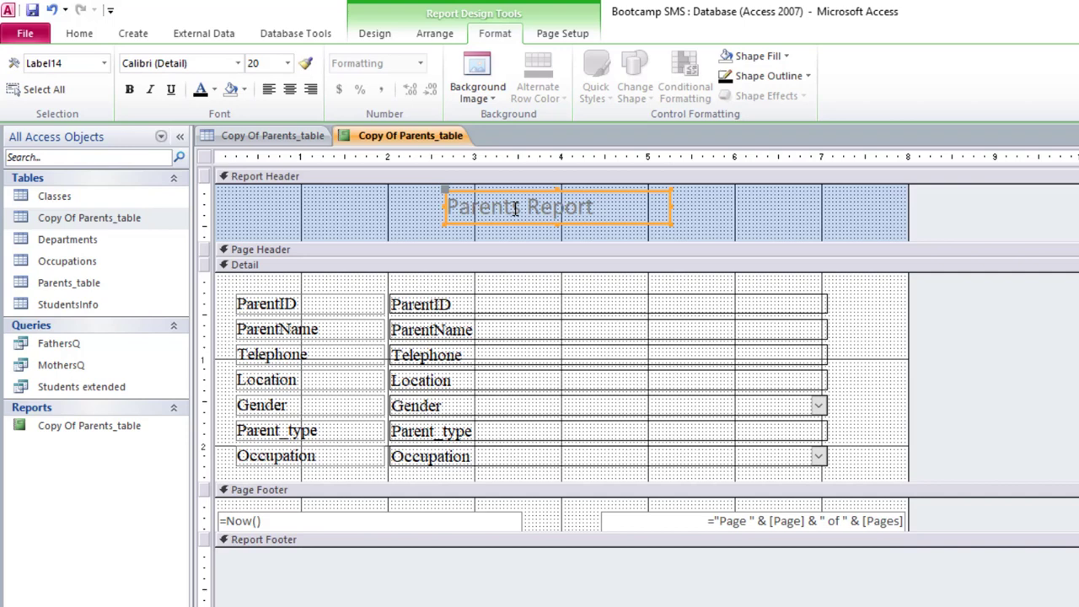
pyautogui.click(388, 216)
pyautogui.click(759, 56)
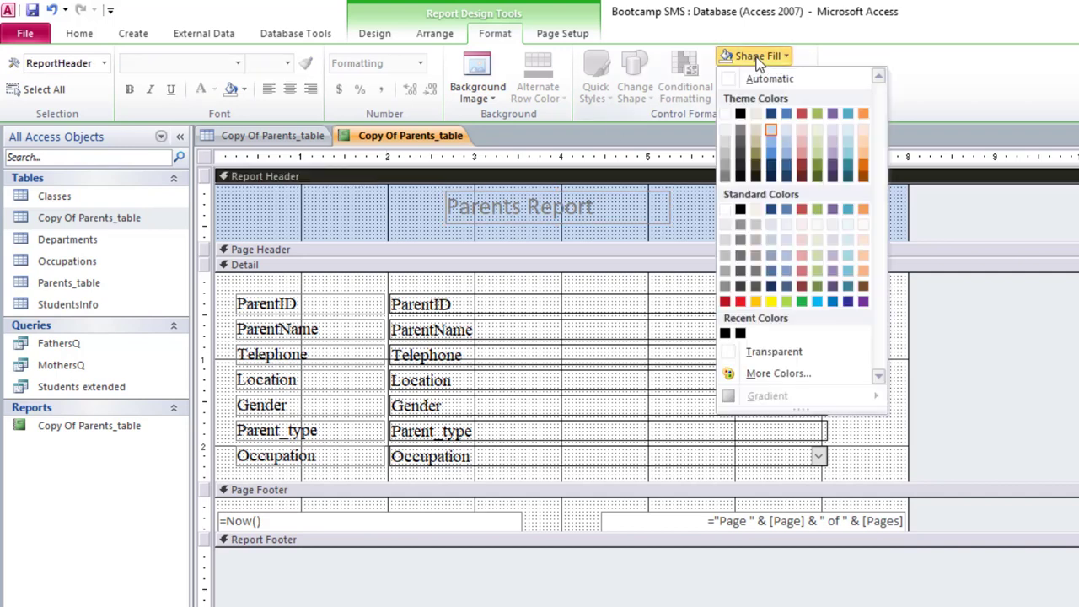
pyautogui.click(761, 132)
pyautogui.click(611, 202)
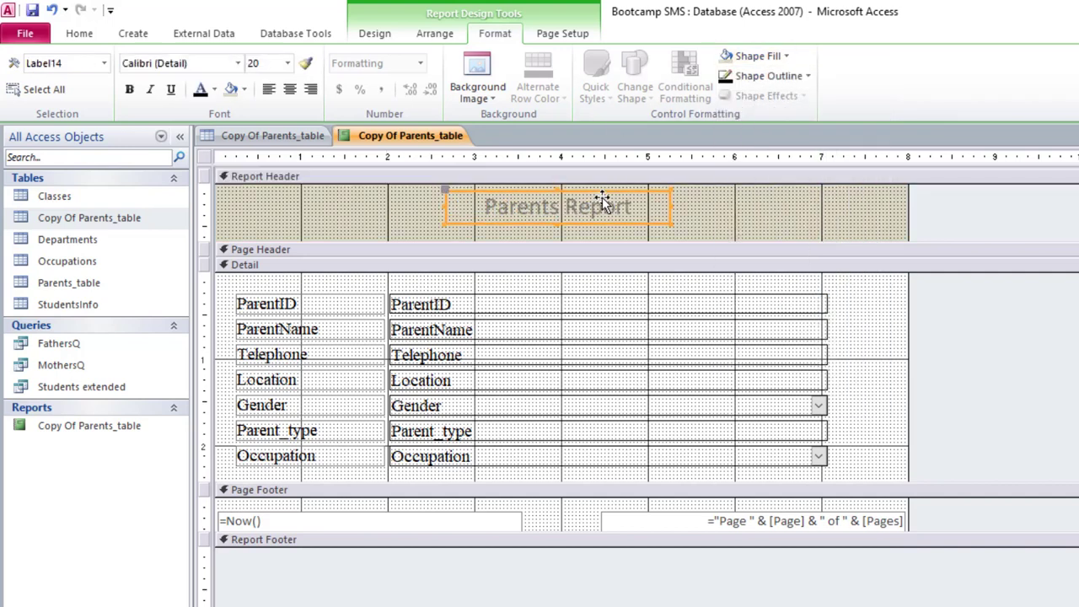
pyautogui.click(289, 88)
pyautogui.click(200, 89)
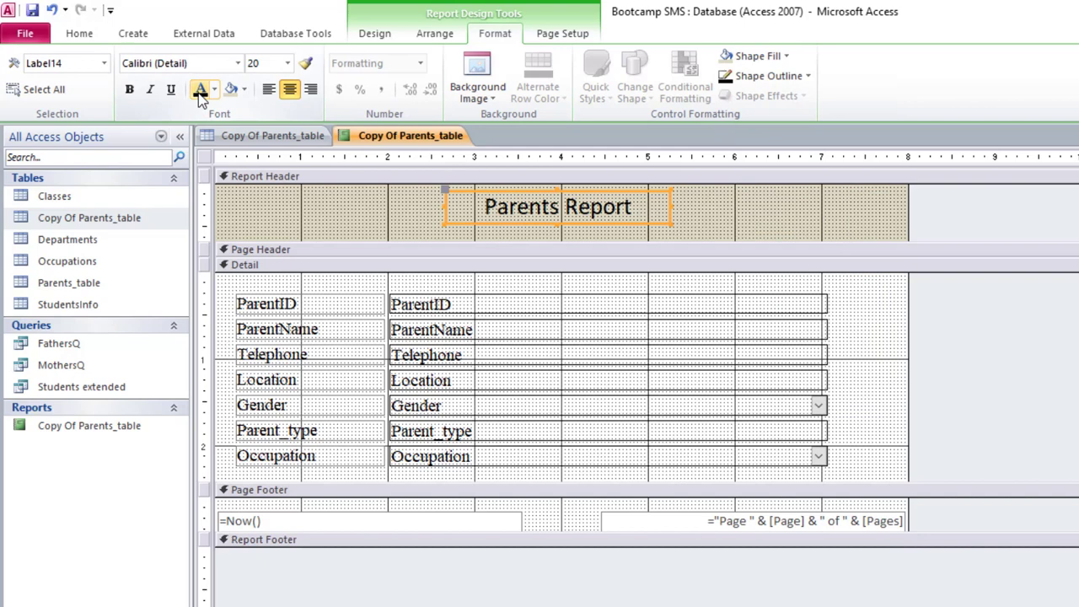
pyautogui.click(435, 226)
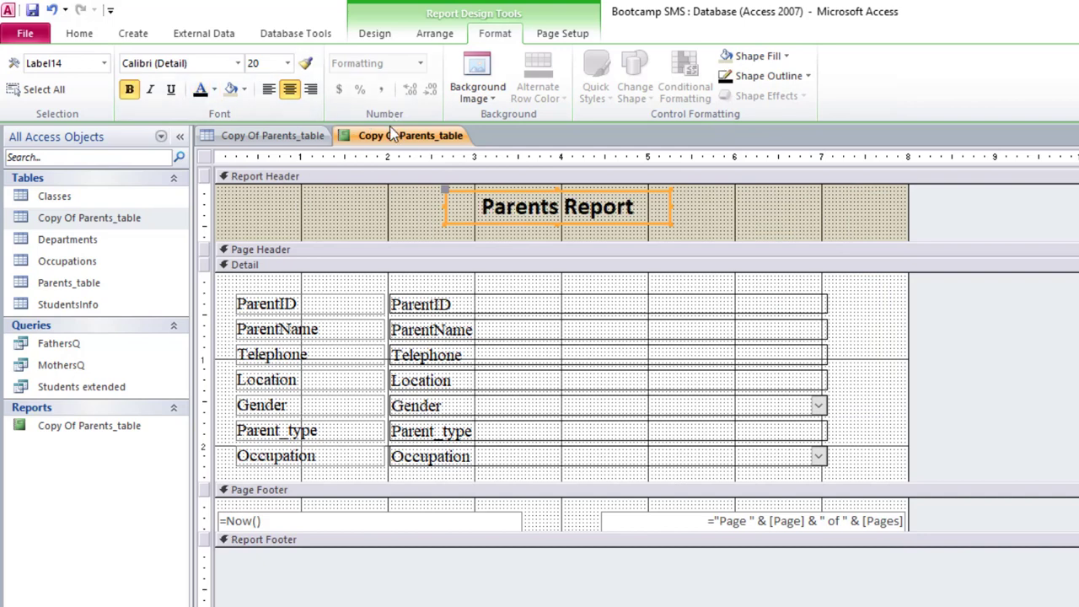
# Step: Set an alternate back colour for Detail rows and preview the report in Report View
pyautogui.rightClick(273, 280)
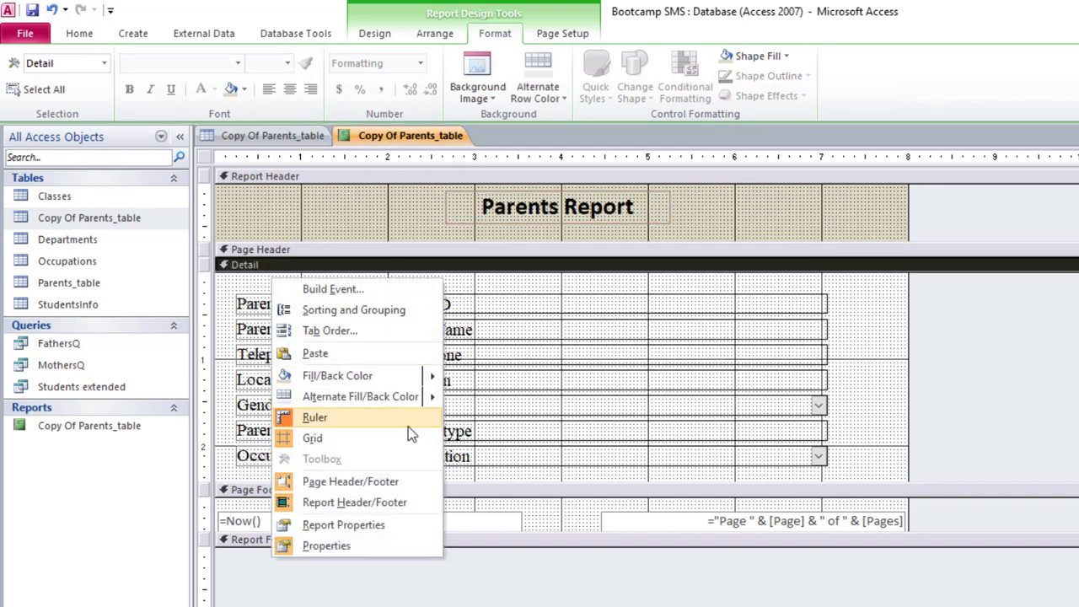
pyautogui.moveTo(408, 413)
pyautogui.click(507, 404)
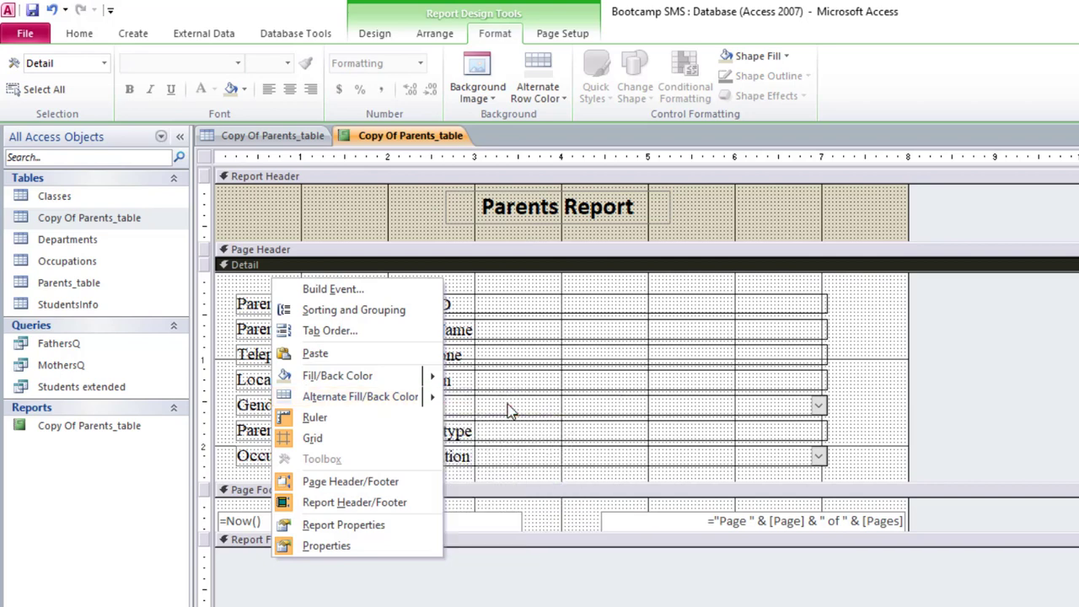
pyautogui.rightClick(409, 145)
pyautogui.click(455, 218)
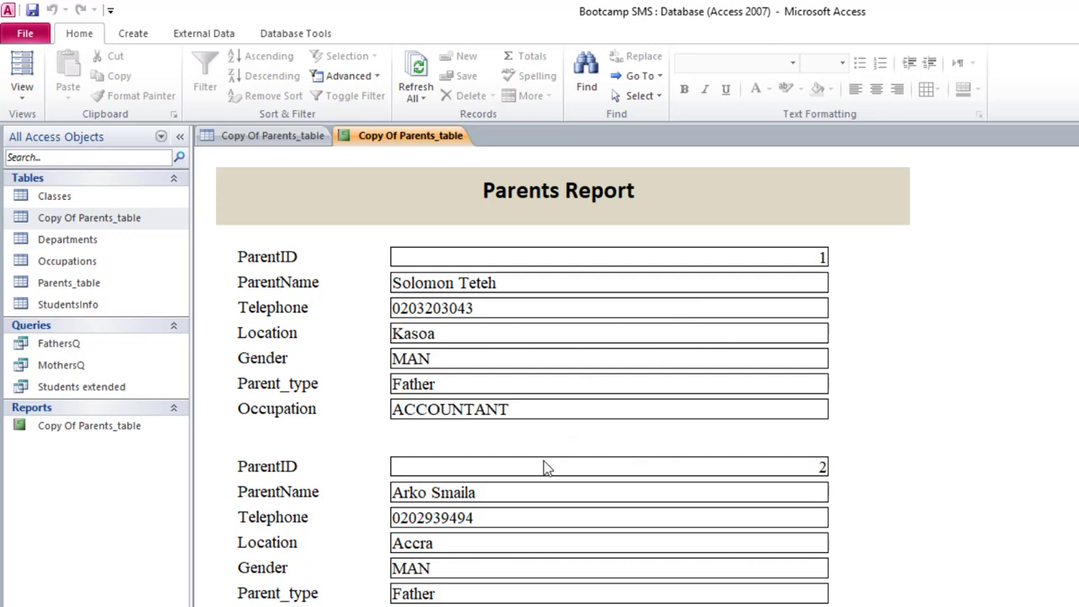
pyautogui.press('super+e')
pyautogui.click(358, 312)
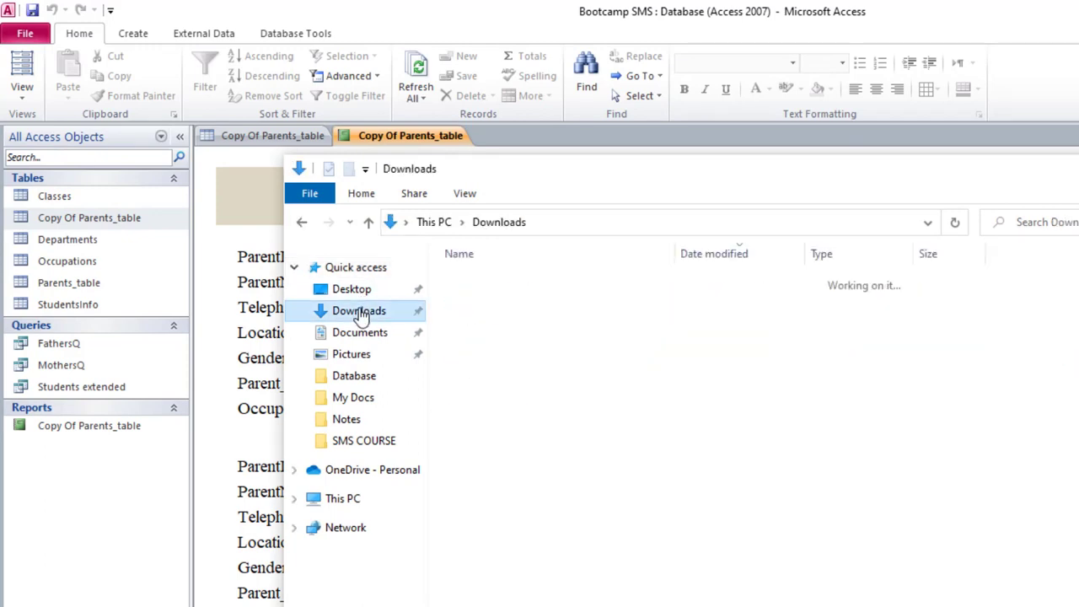
pyautogui.click(515, 305)
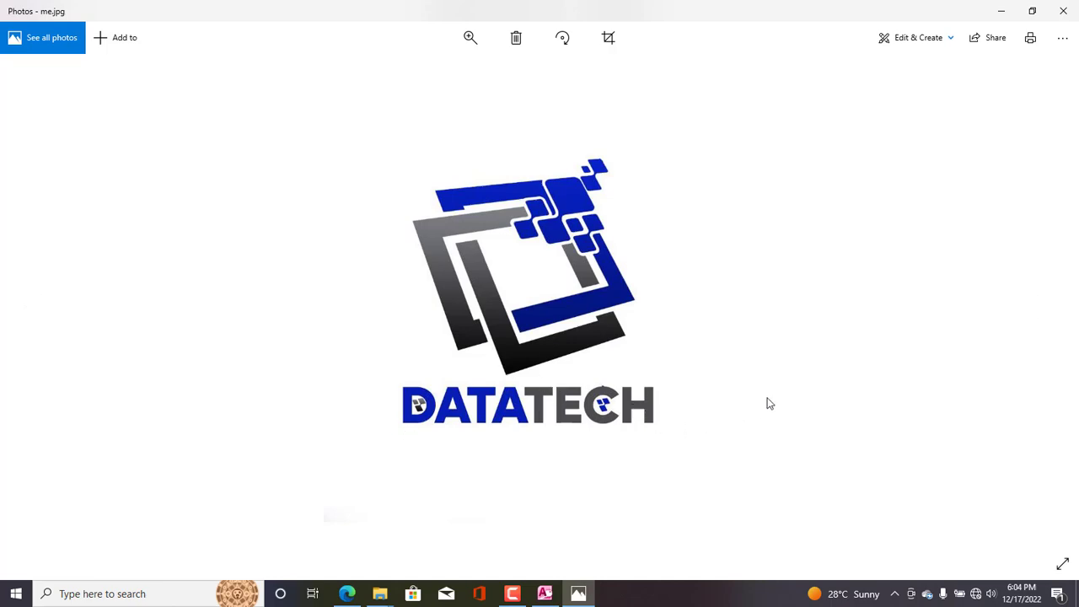
pyautogui.click(1063, 10)
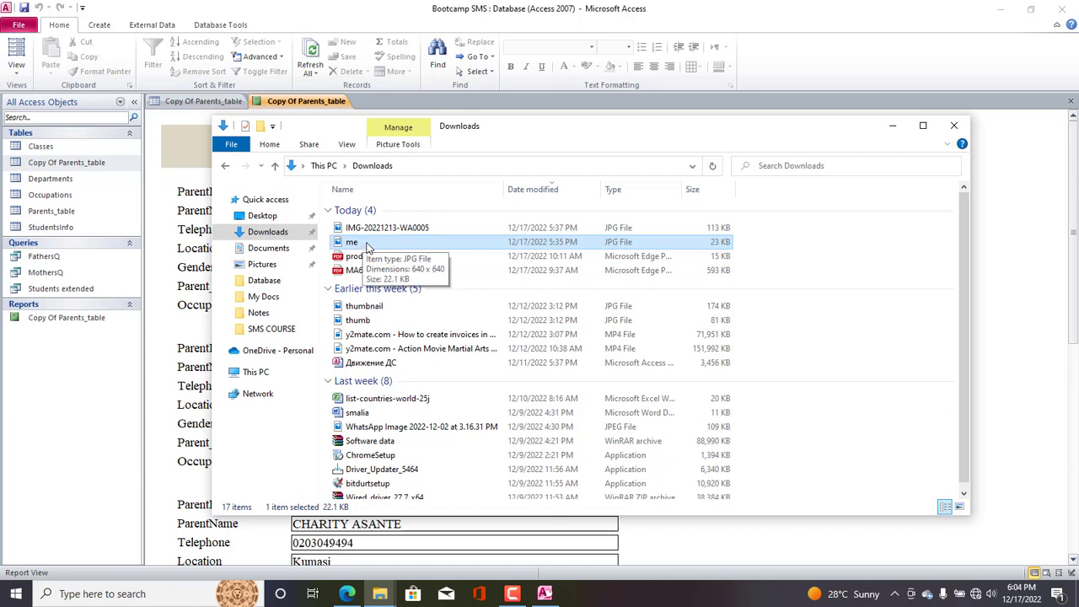
pyautogui.click(954, 125)
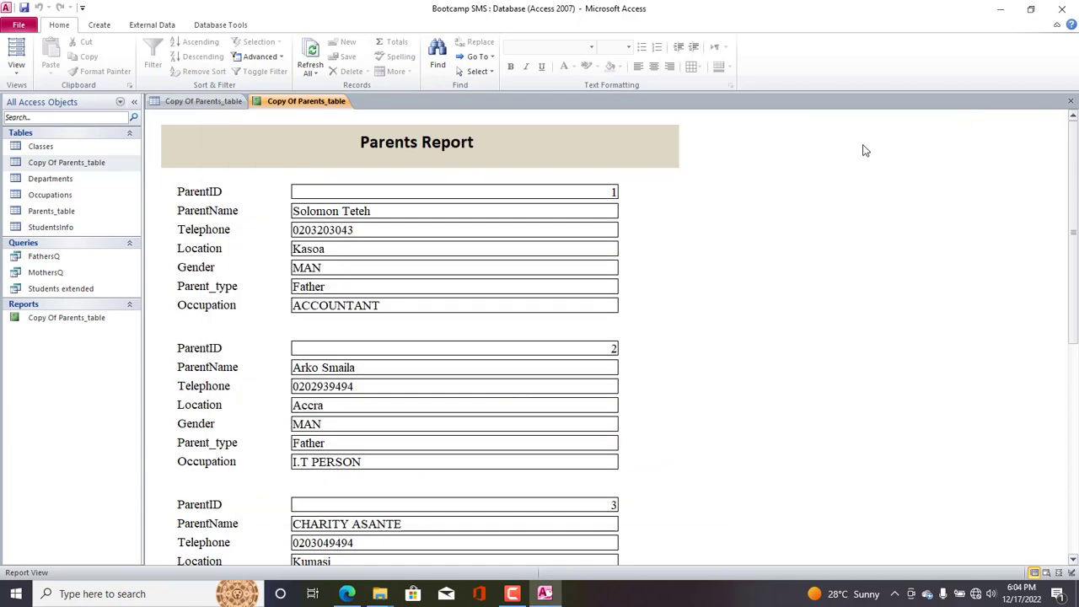
# Step: Minimize Access and close the Database folder window to clear the desktop
pyautogui.click(999, 10)
pyautogui.click(936, 107)
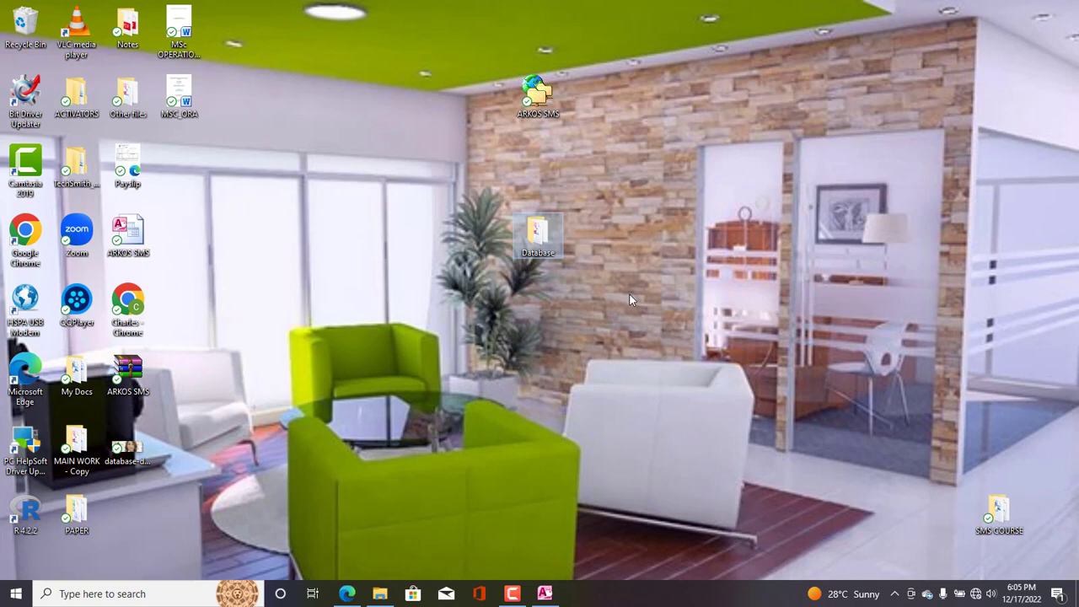
pyautogui.click(377, 358)
# Step: Create a new Word document named 'Watermark' on the desktop and open it
pyautogui.rightClick(377, 359)
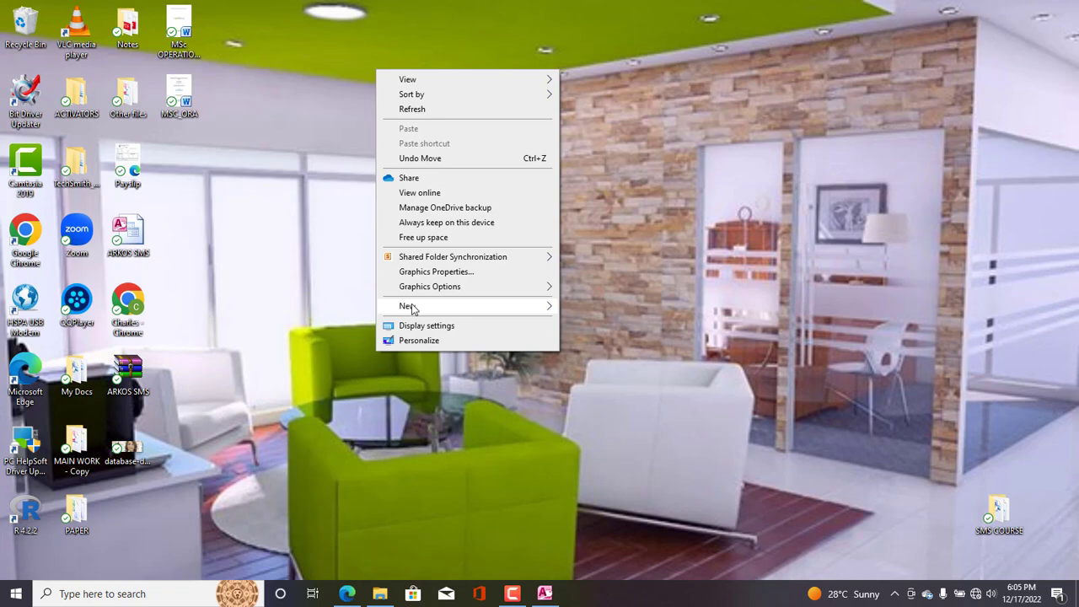
pyautogui.moveTo(413, 309)
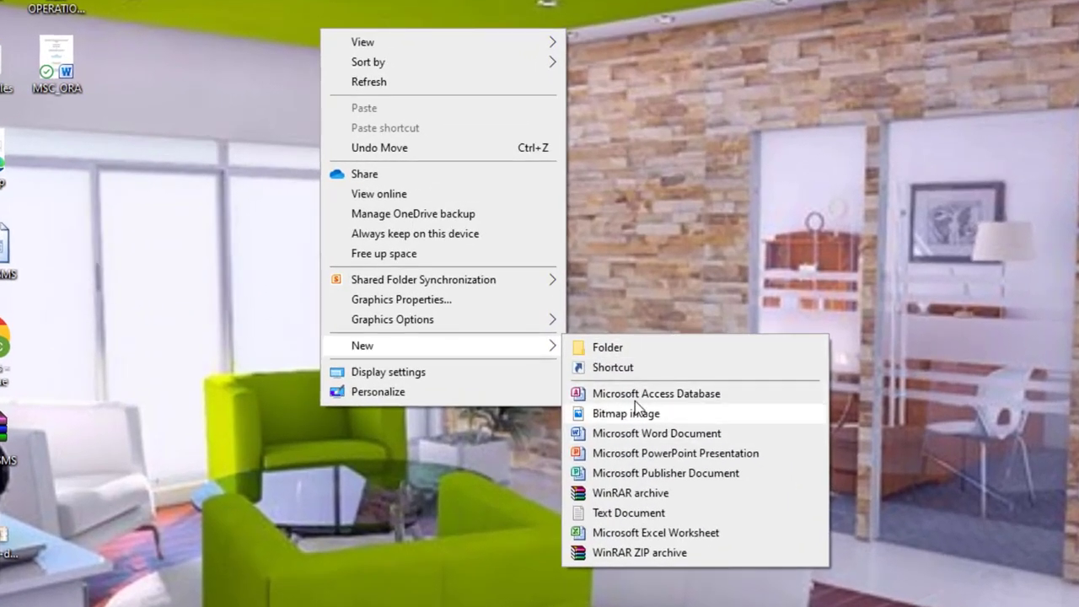
pyautogui.click(637, 426)
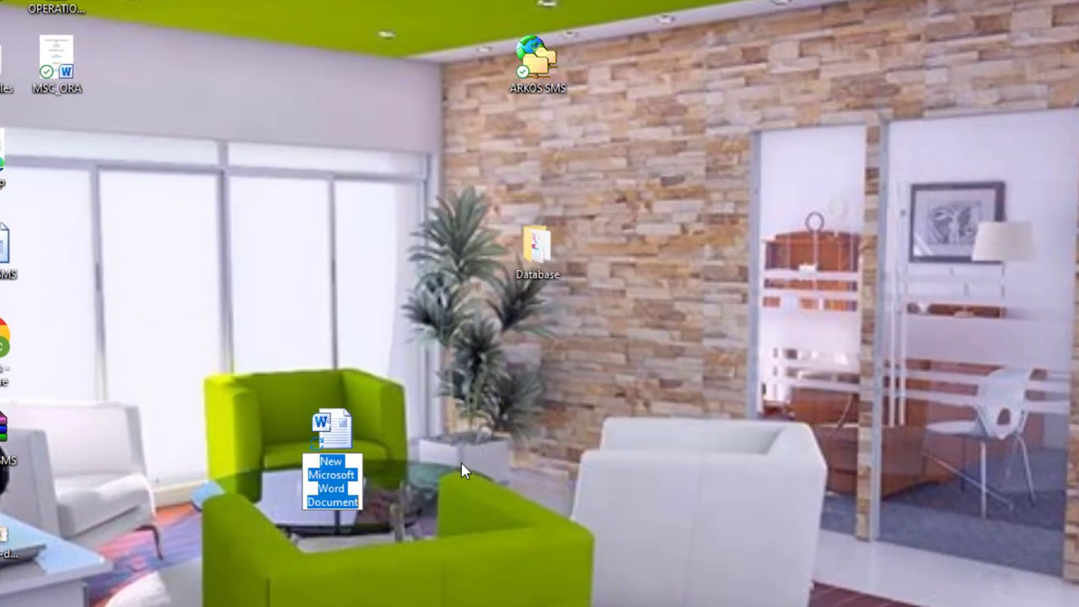
pyautogui.write('Watermark')
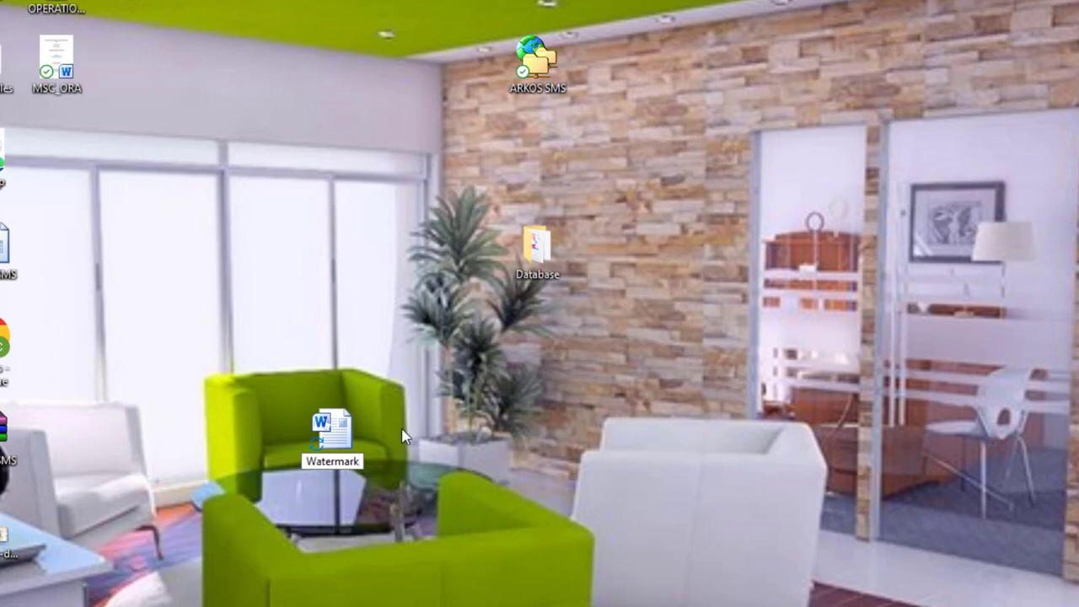
pyautogui.press('Return')
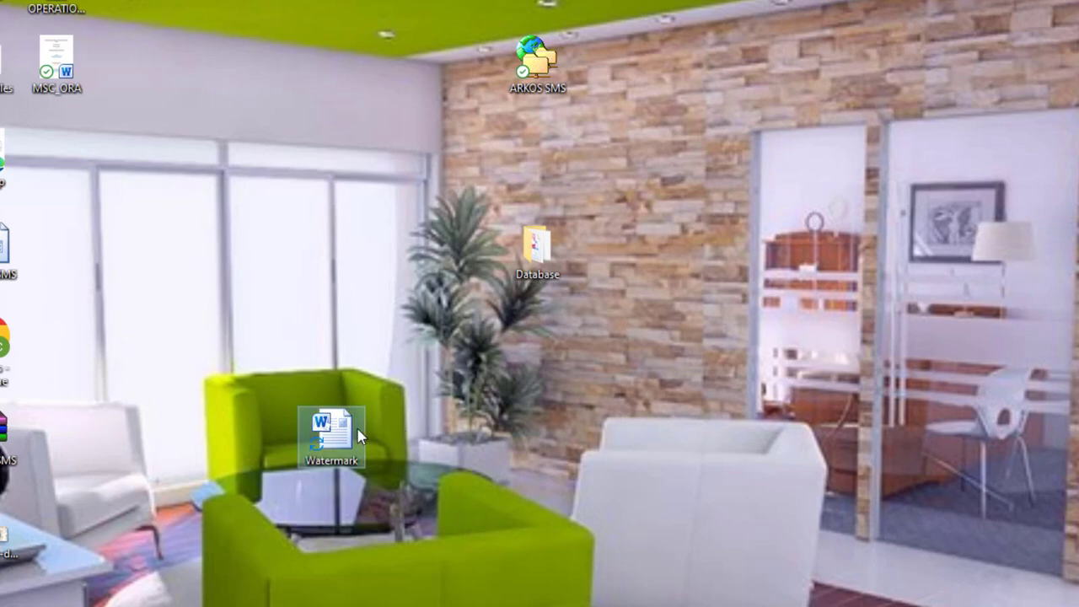
pyautogui.doubleClick(357, 435)
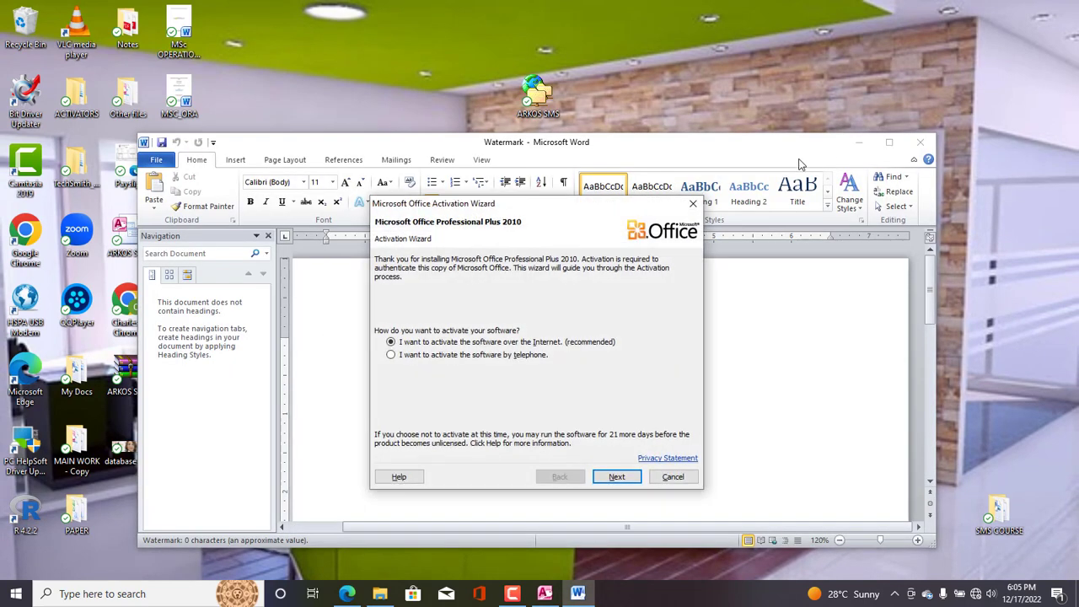
# Step: Close the Office Activation Wizard, maximize Word, and show the Page Layout options
pyautogui.click(693, 203)
pyautogui.click(889, 141)
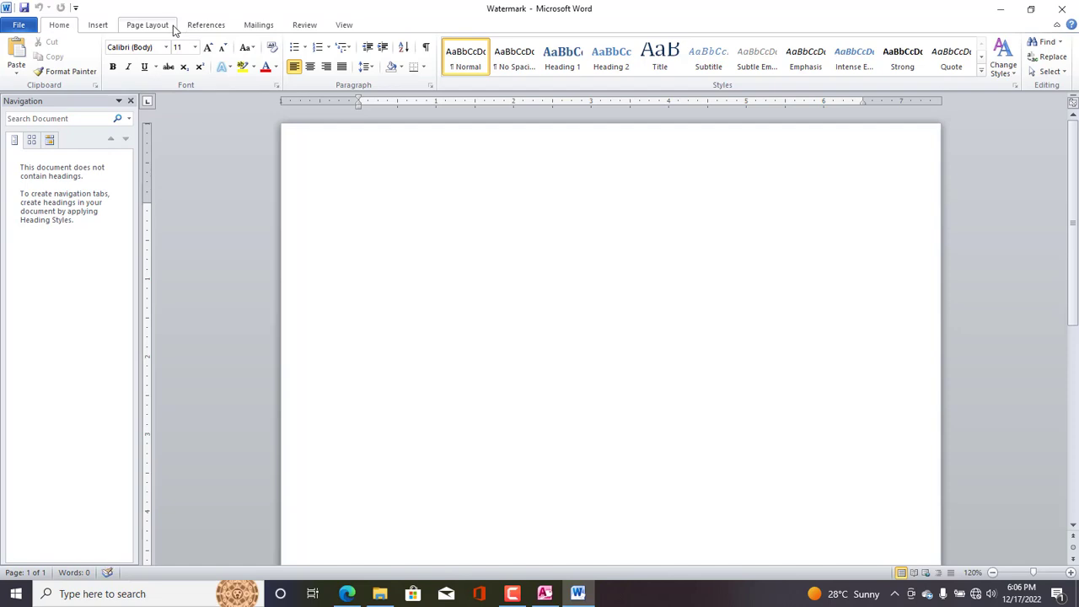
pyautogui.click(150, 24)
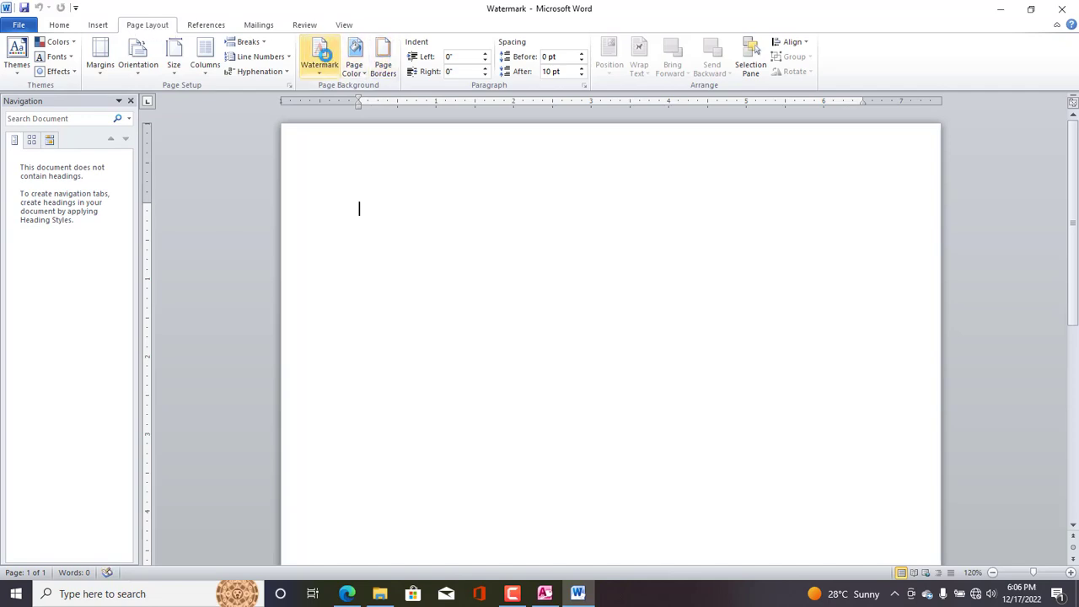
# Step: Add me.jpg from Downloads as a washed-out custom picture watermark
pyautogui.click(326, 56)
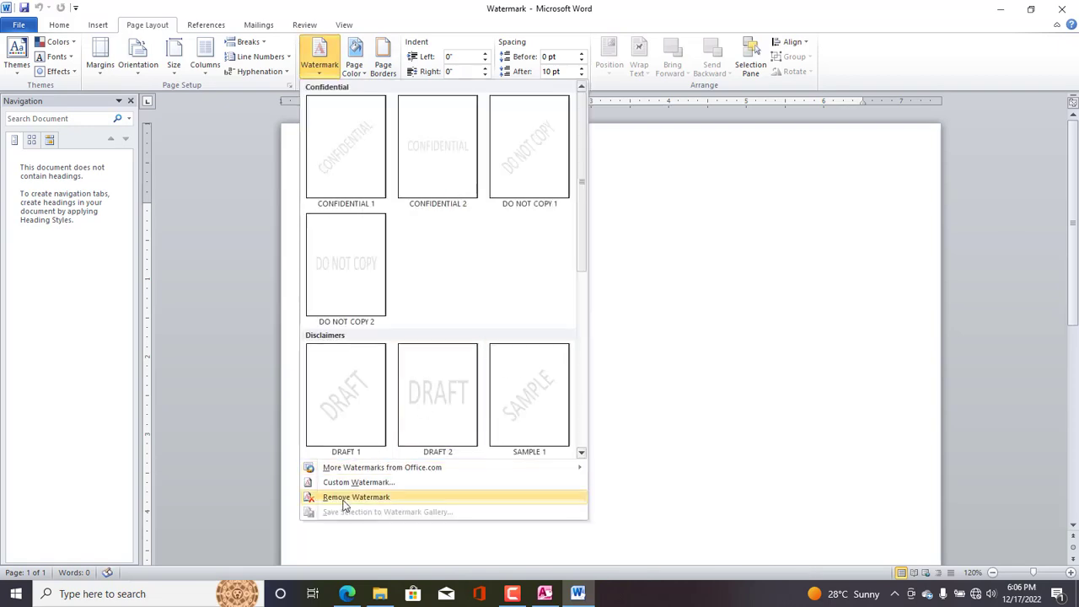
pyautogui.click(351, 484)
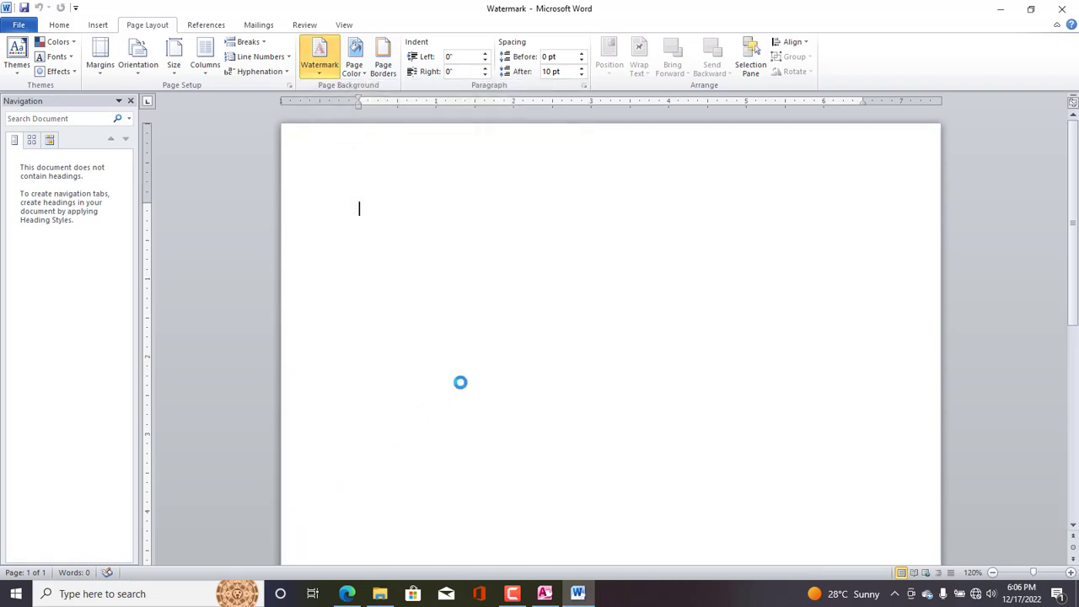
pyautogui.click(452, 216)
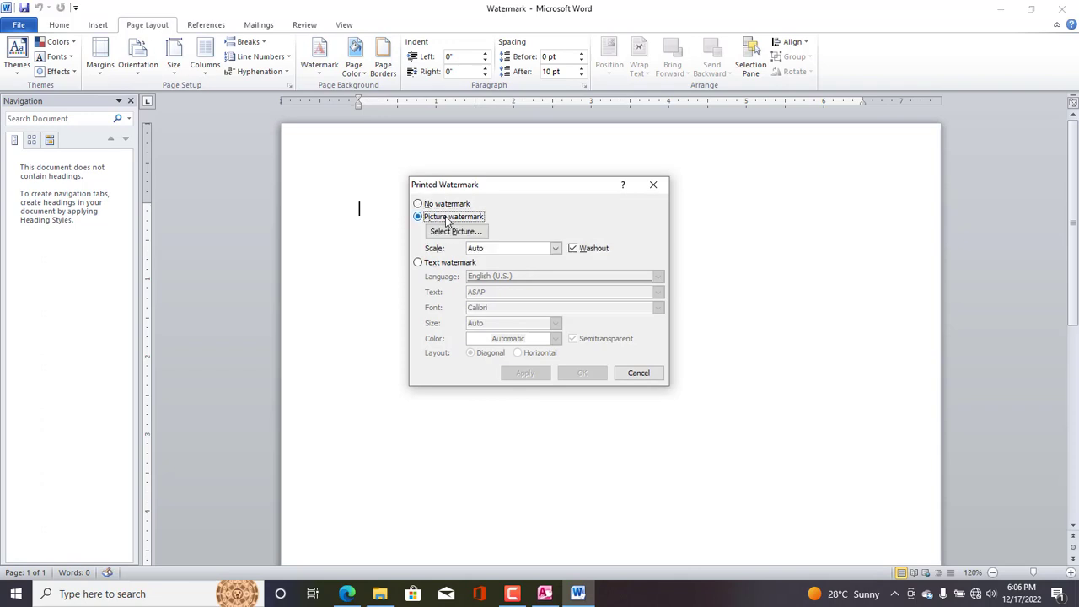
pyautogui.click(455, 232)
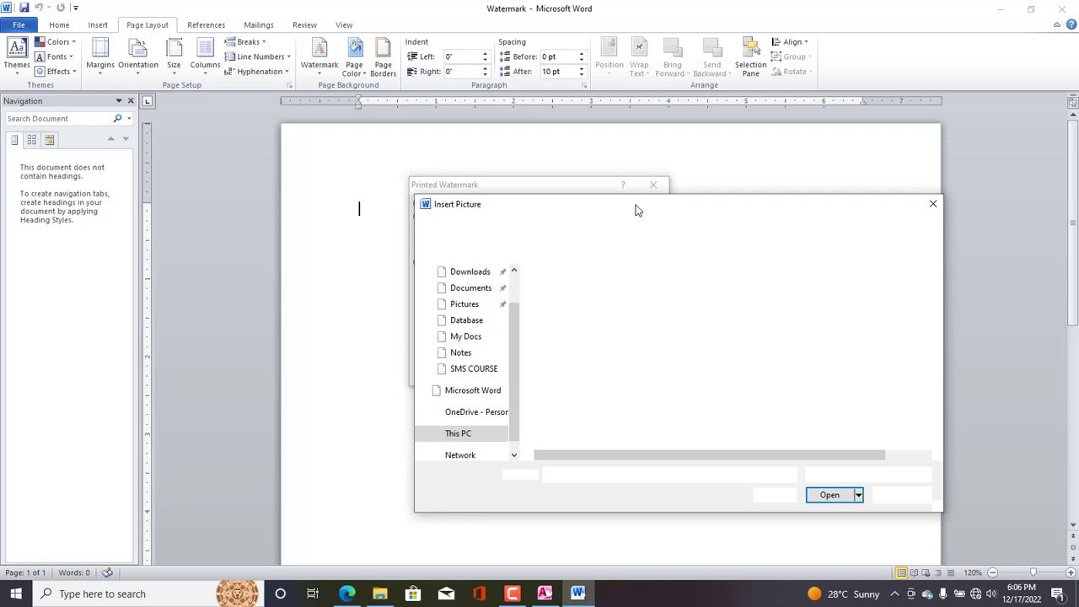
pyautogui.moveTo(617, 211); pyautogui.dragTo(504, 177)
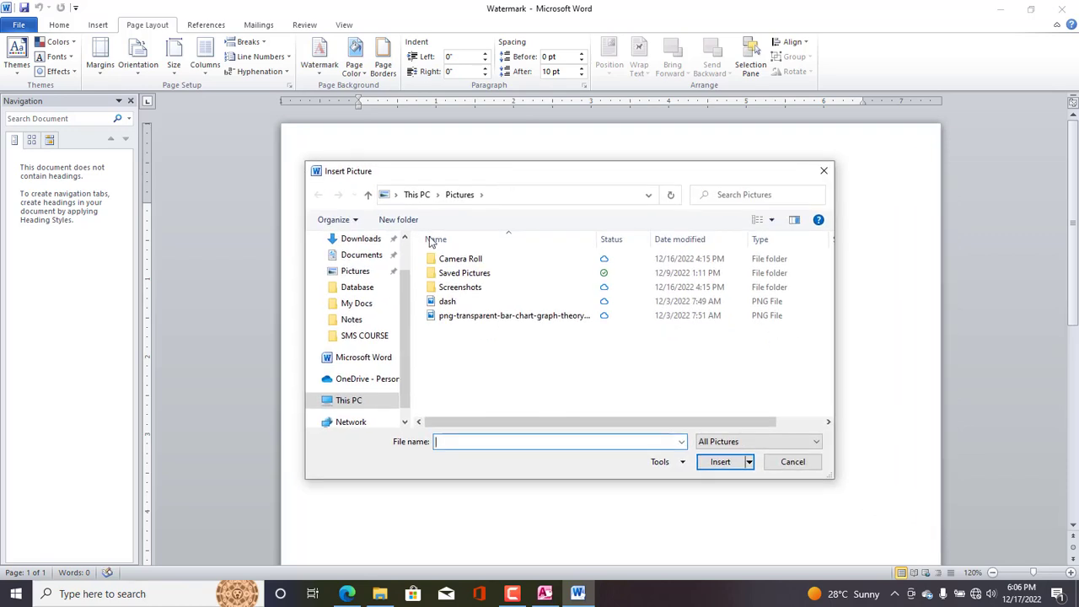
pyautogui.click(375, 243)
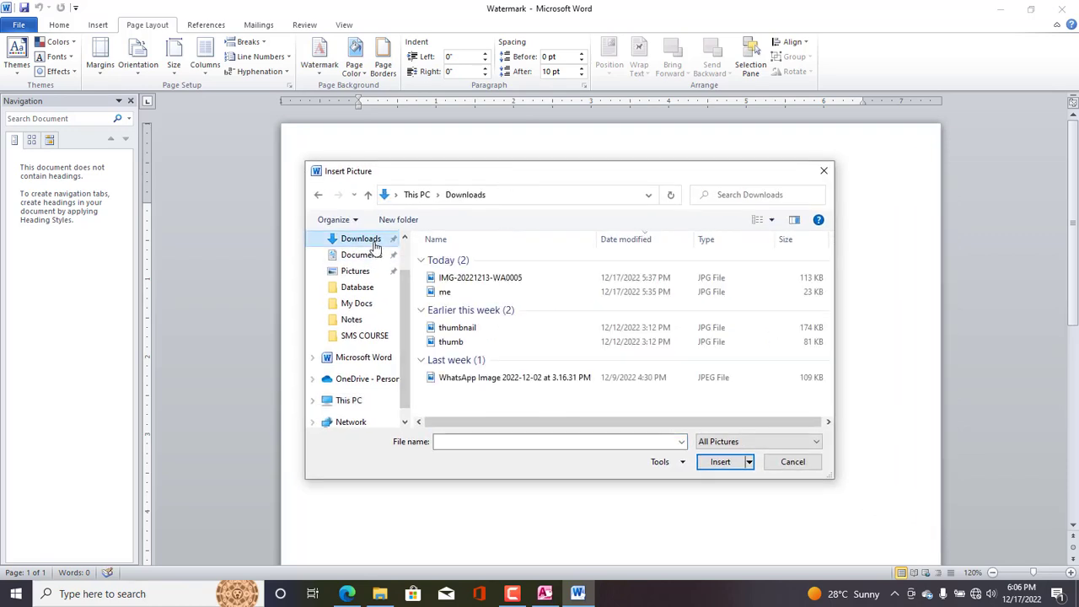
pyautogui.click(460, 292)
pyautogui.click(723, 462)
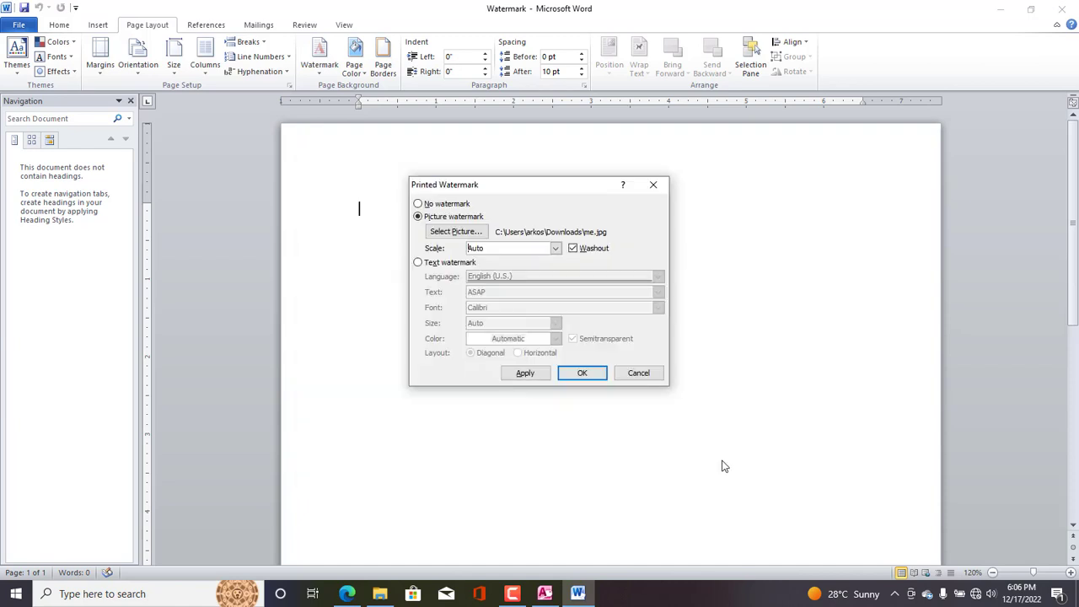
pyautogui.click(581, 376)
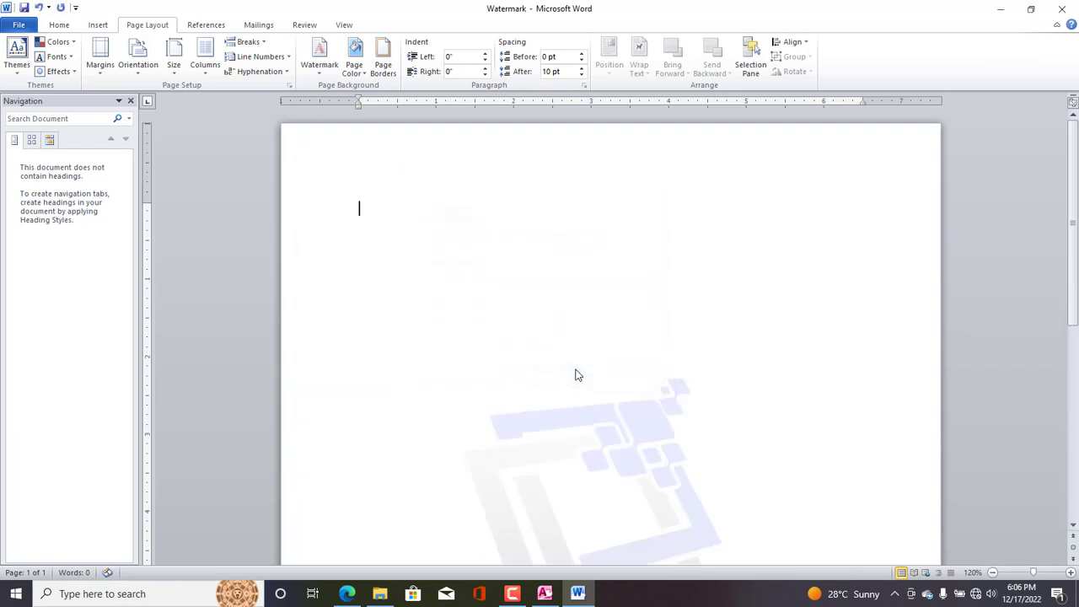
# Step: Scroll the page and search the Start menu for the Snipping Tool with 'sn'
pyautogui.scroll(-5, 611, 337)
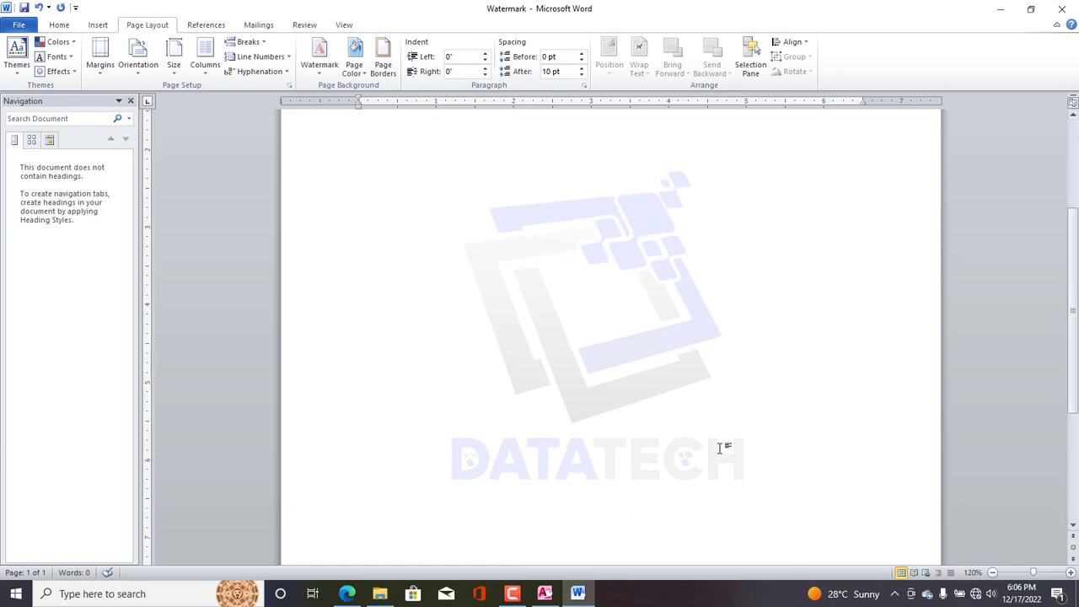
pyautogui.click(125, 600)
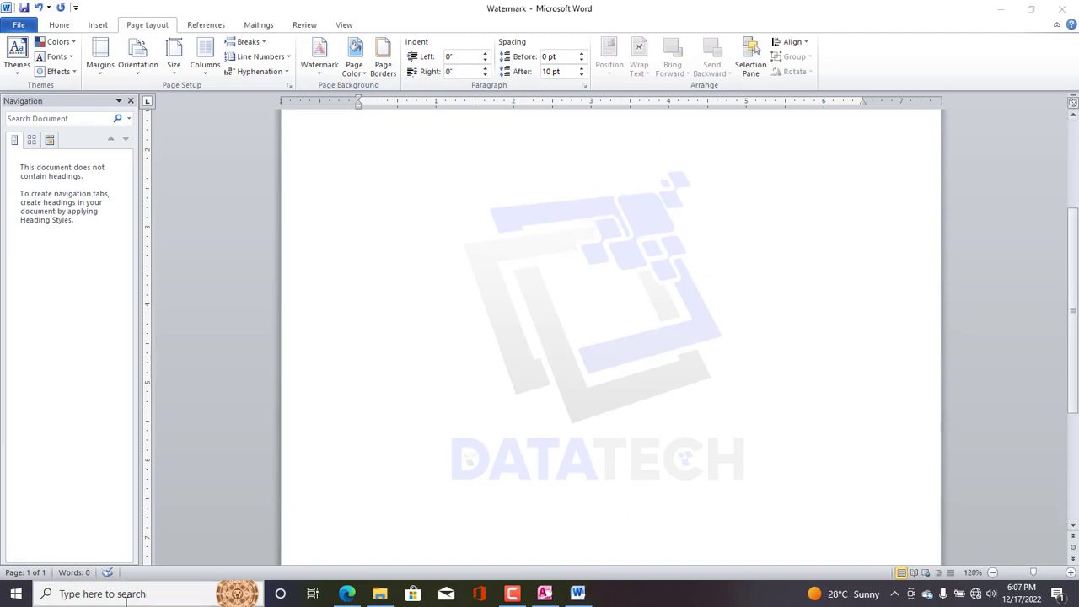
pyautogui.write('sn')
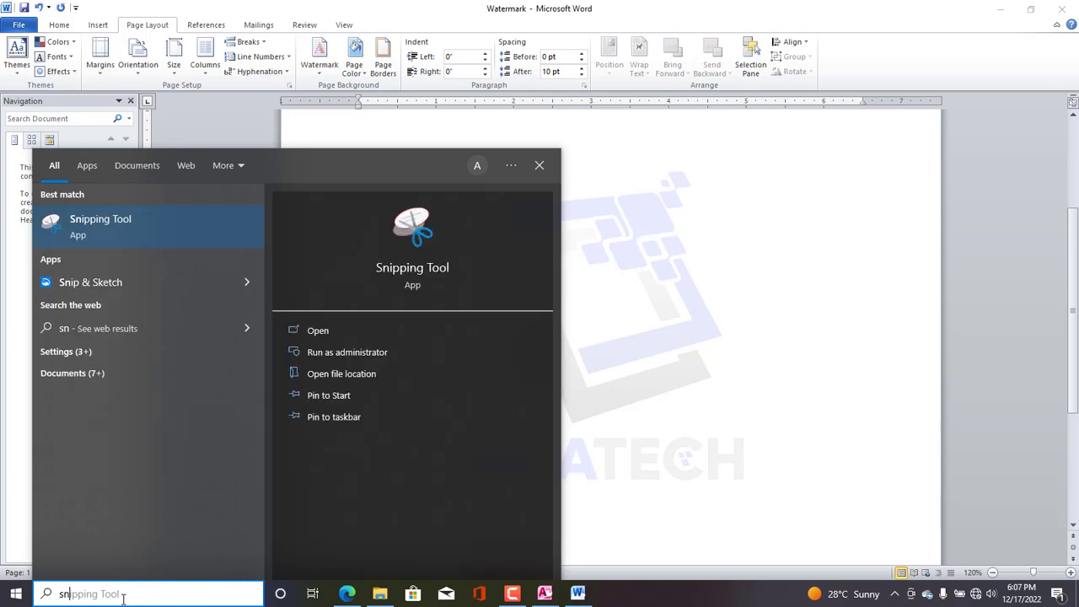
# Step: Launch Snipping Tool and capture the area around the faded DATATECH logo
pyautogui.click(118, 233)
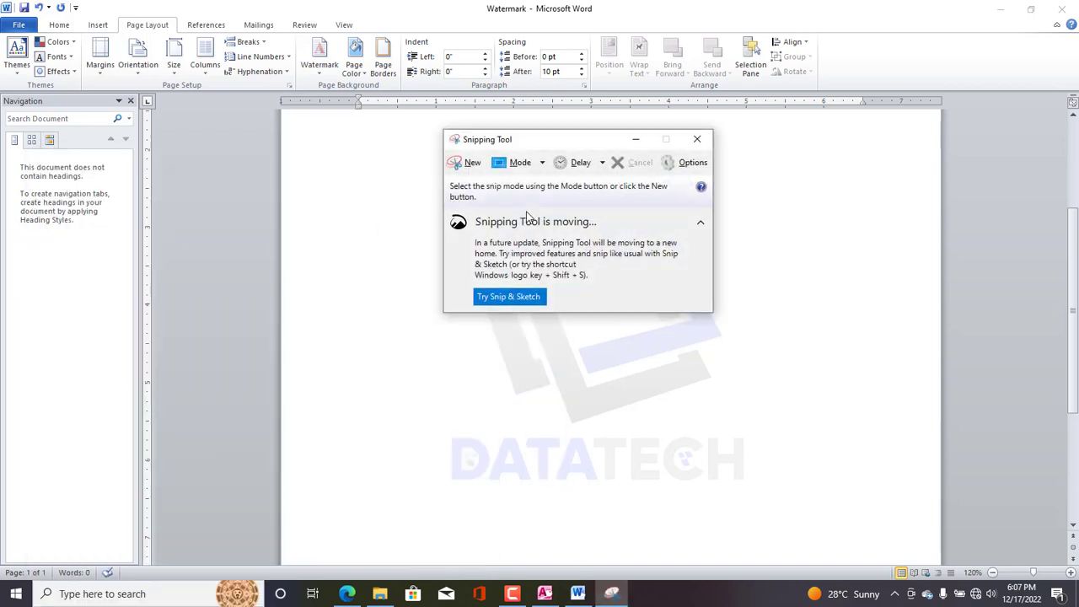
pyautogui.click(460, 162)
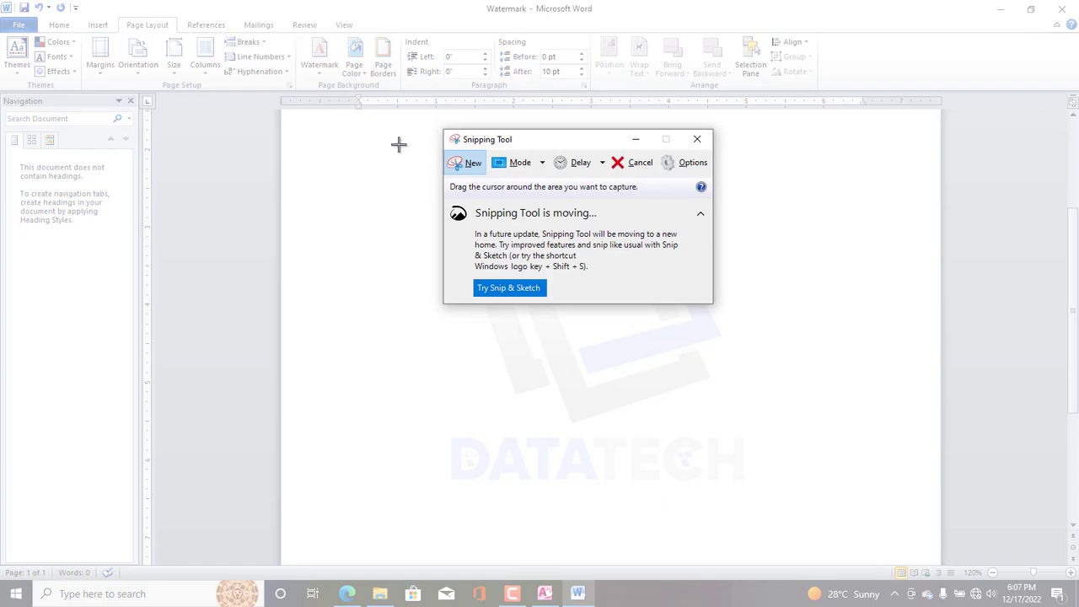
pyautogui.moveTo(394, 143); pyautogui.dragTo(802, 513)
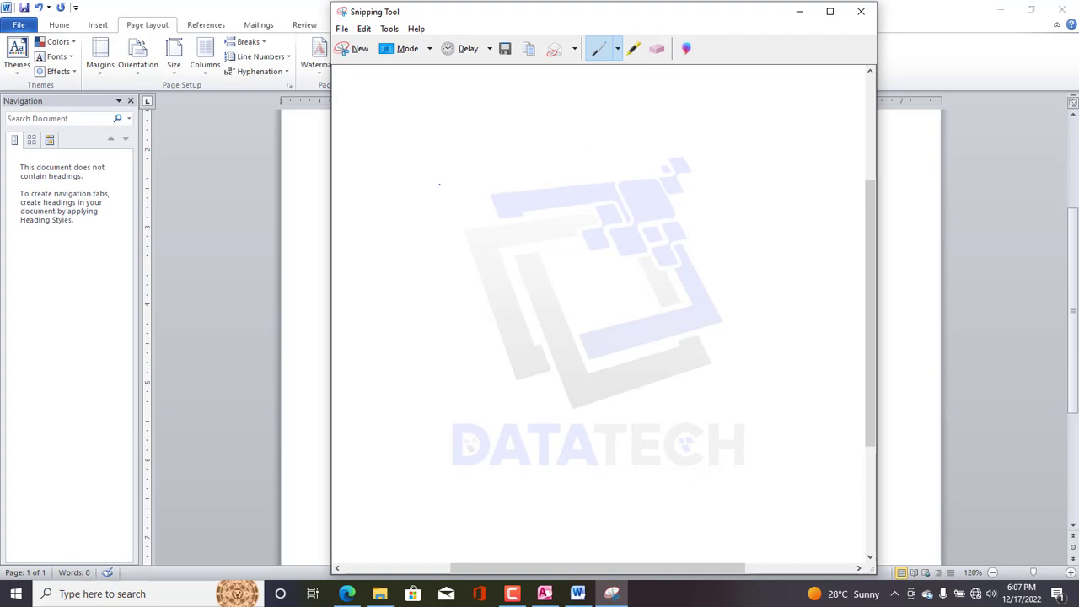
# Step: Save the capture as 'watermark' PNG in the Downloads folder
pyautogui.hotkey('ctrl', 's')
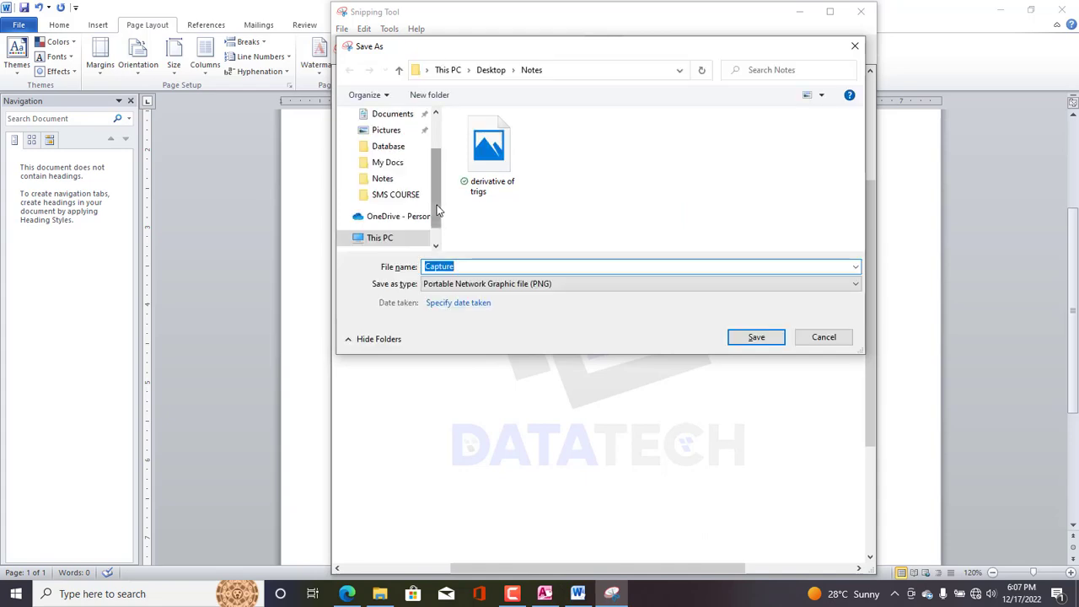
pyautogui.moveTo(437, 208); pyautogui.dragTo(436, 160)
pyautogui.click(405, 157)
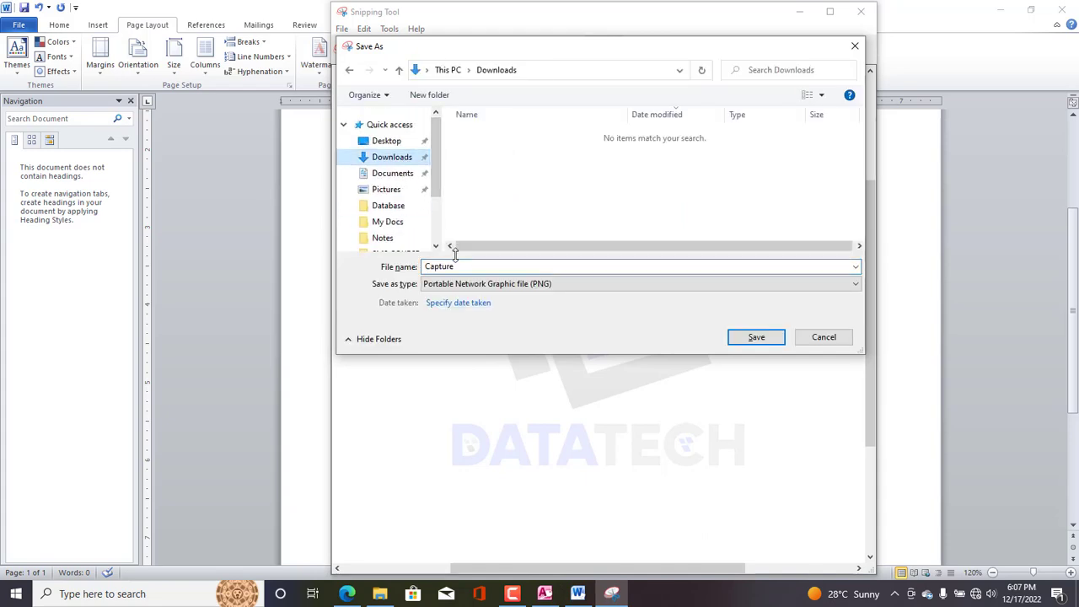
pyautogui.write('watermark')
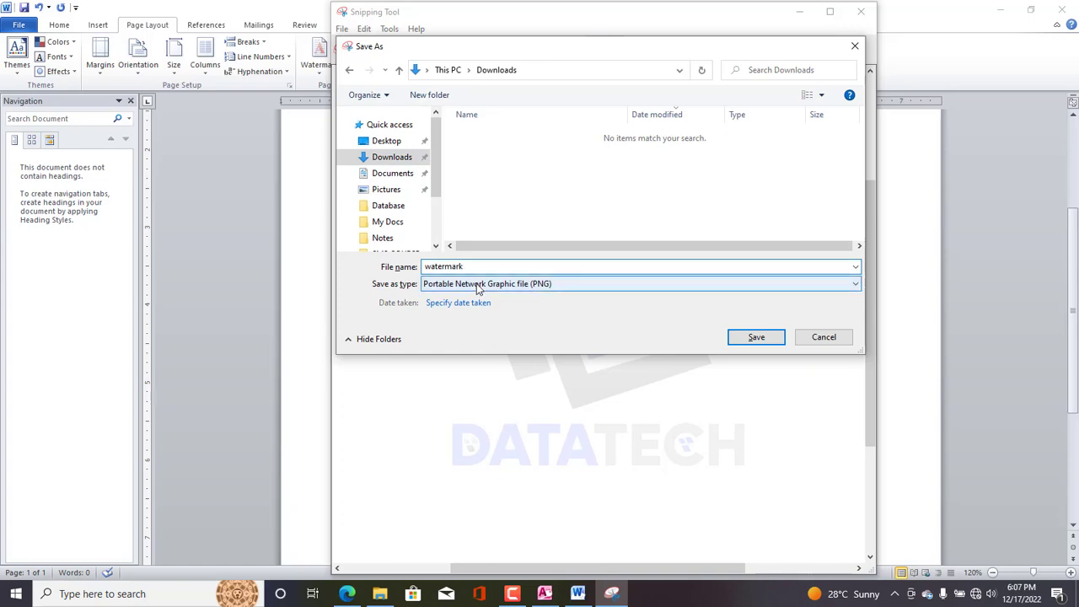
pyautogui.click(459, 284)
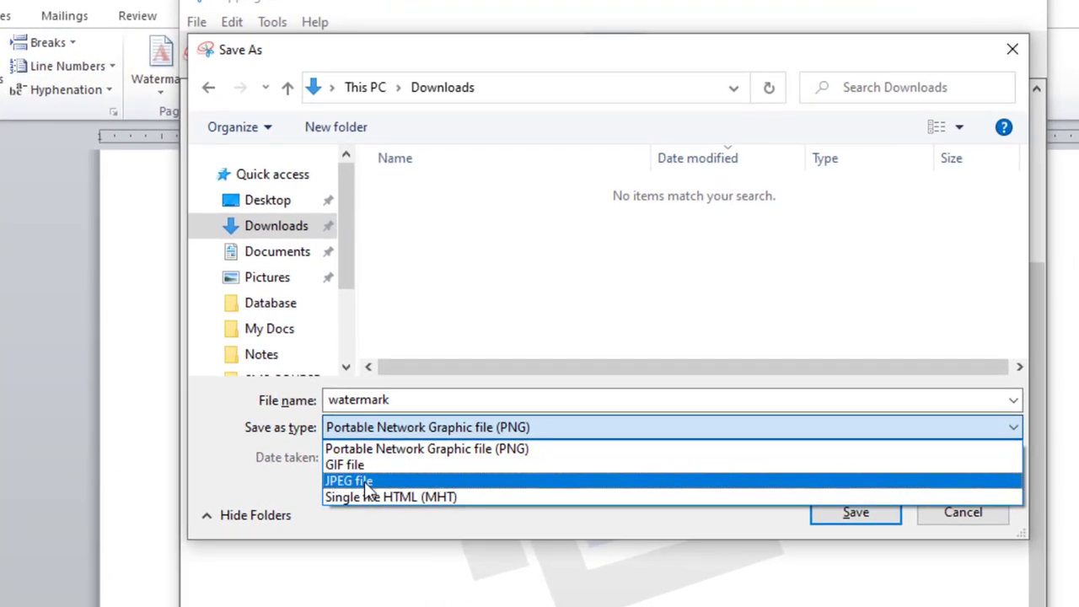
pyautogui.click(364, 455)
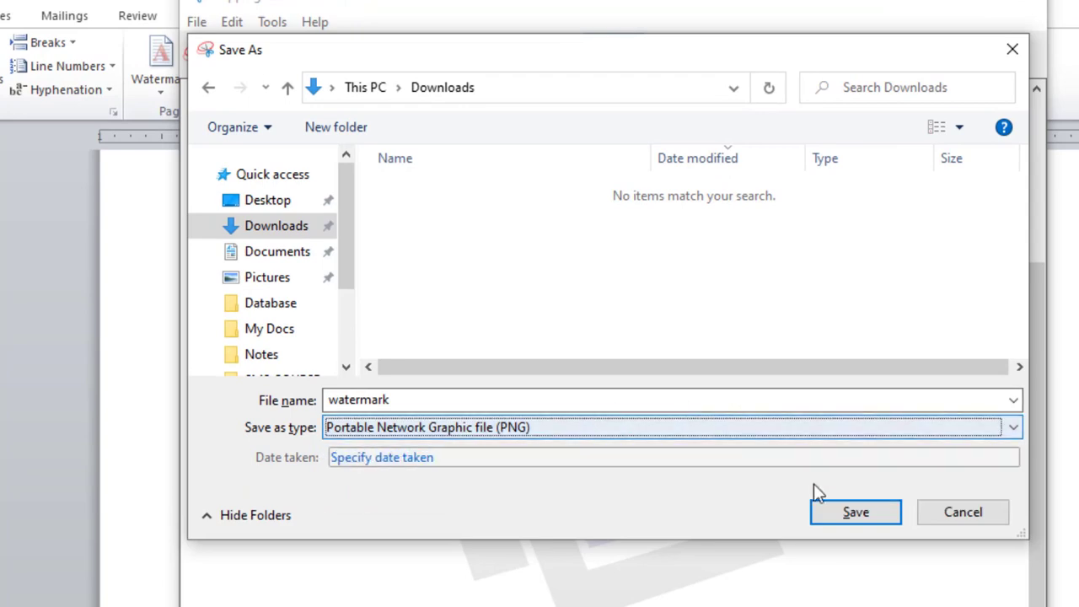
pyautogui.click(847, 514)
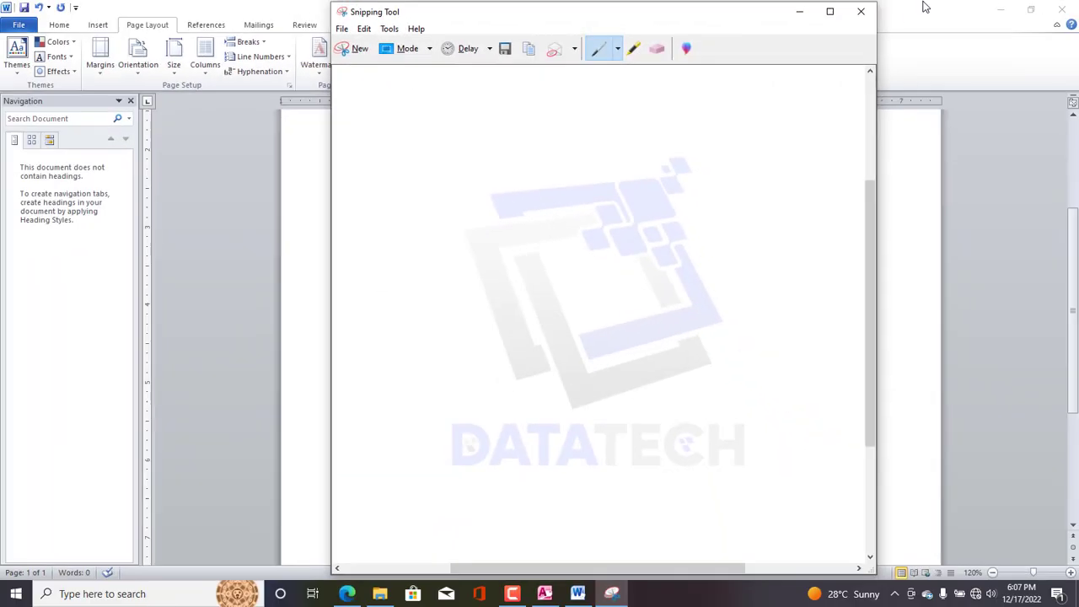
# Step: Close Snipping Tool, close Word without saving, and nudge the Watermark desktop icon
pyautogui.click(868, 15)
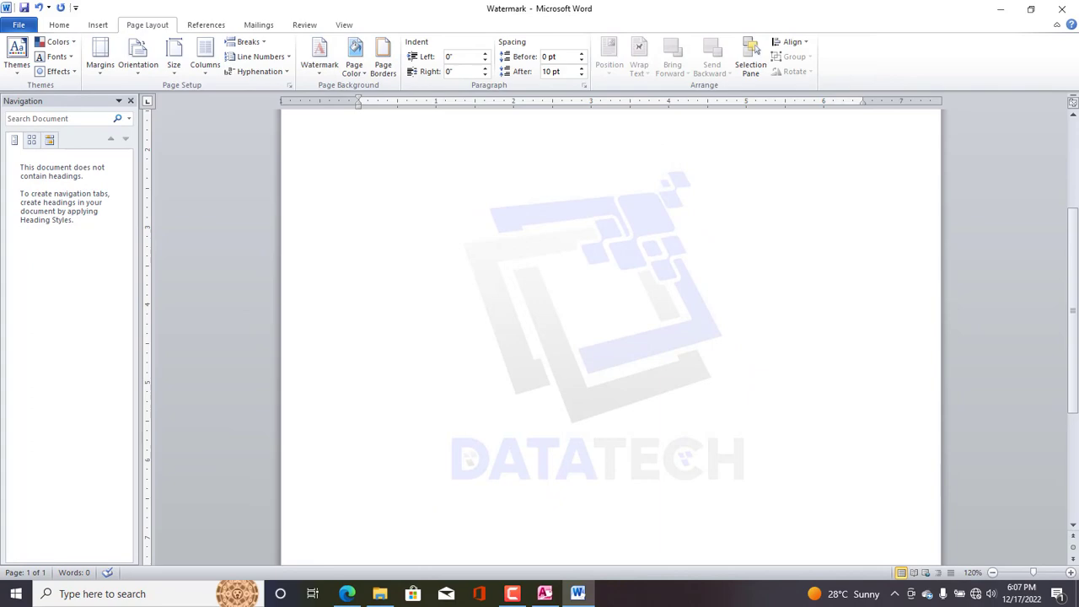
pyautogui.click(1062, 8)
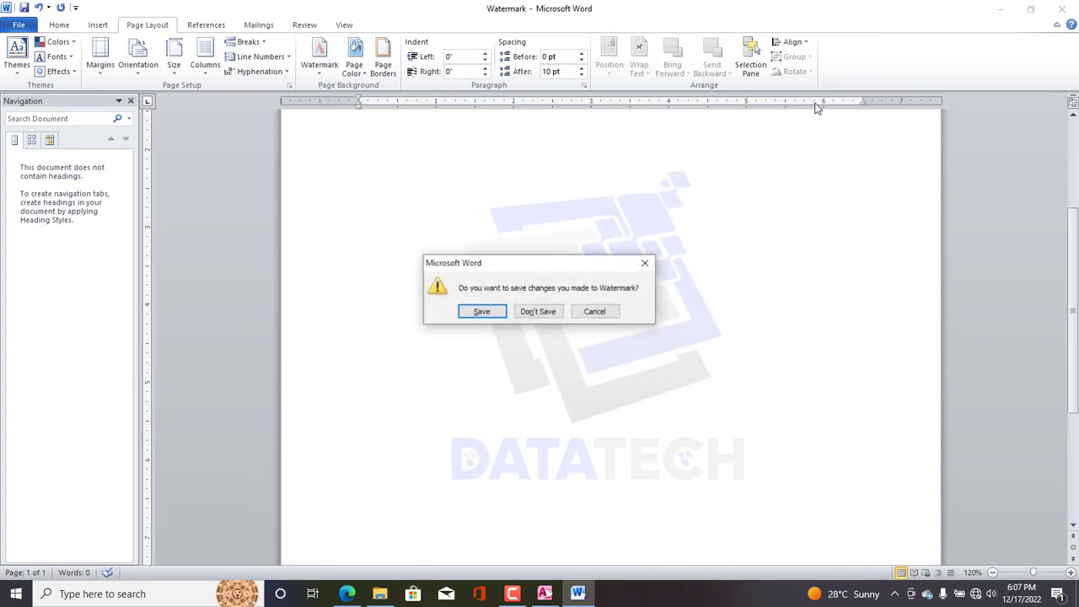
pyautogui.click(537, 312)
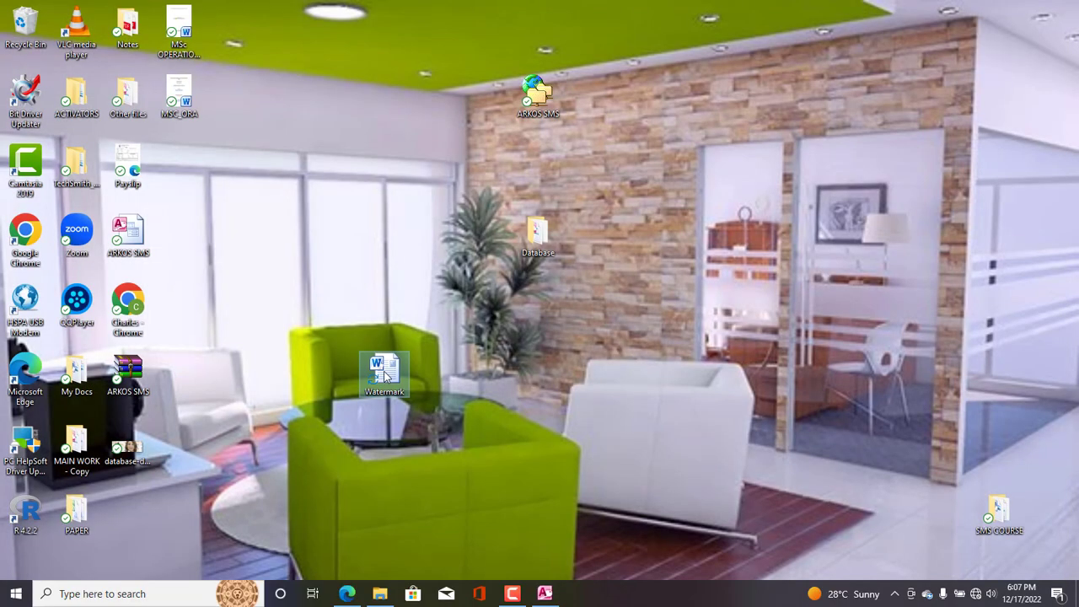
pyautogui.moveTo(401, 377); pyautogui.dragTo(437, 368)
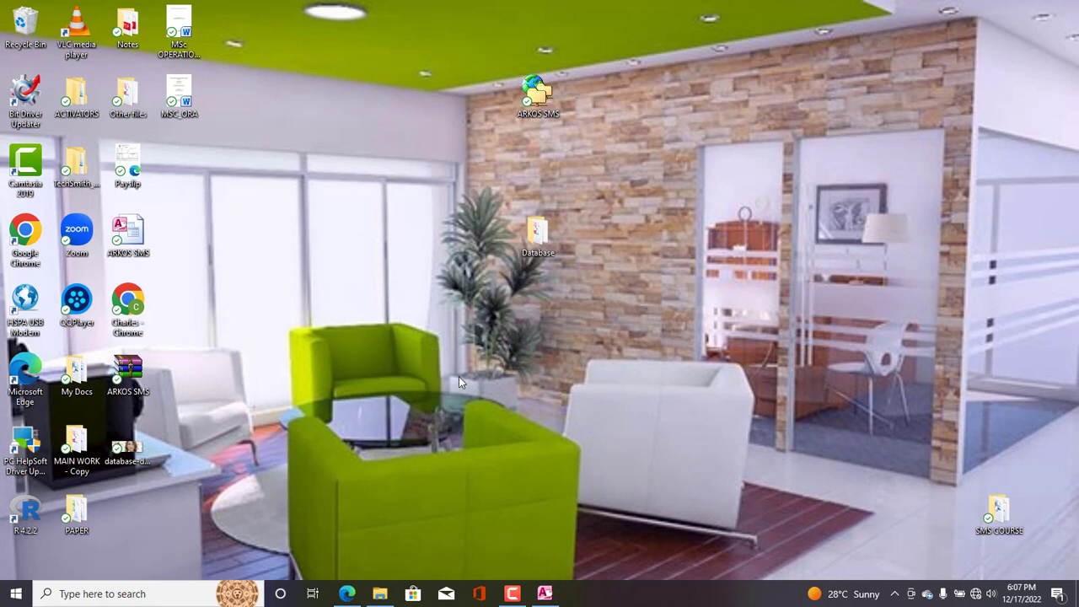
# Step: Return to Access and switch the Parents Report to Design View
pyautogui.moveTo(540, 596)
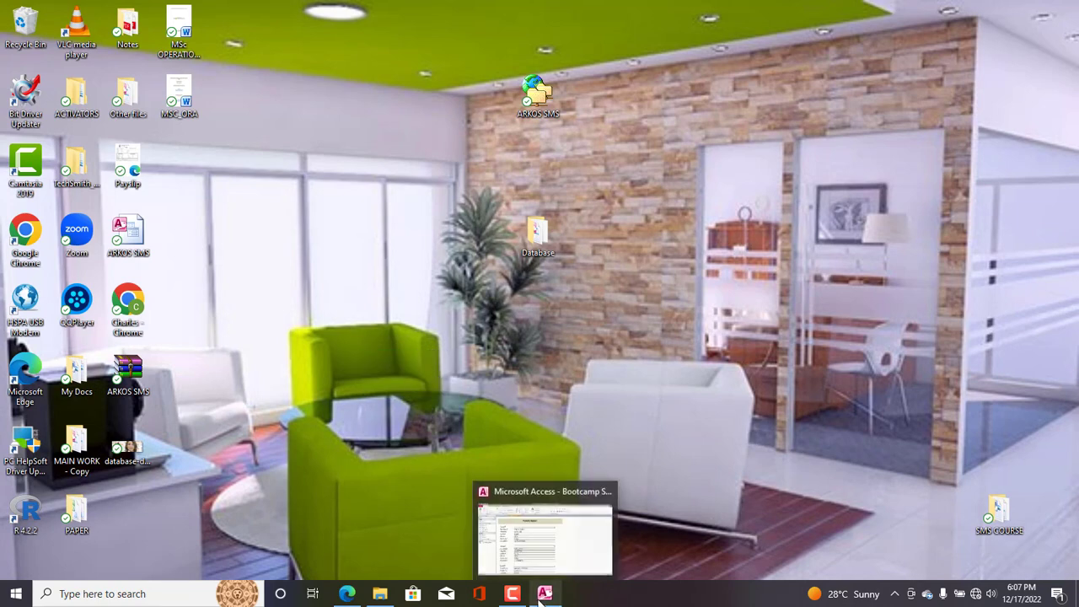
pyautogui.click(541, 596)
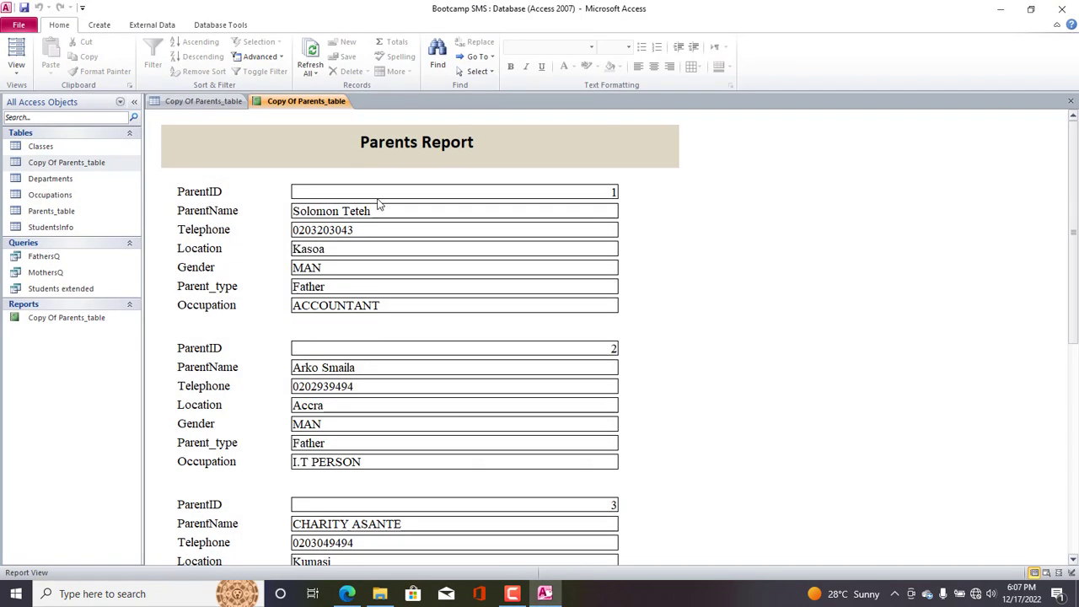
pyautogui.rightClick(302, 102)
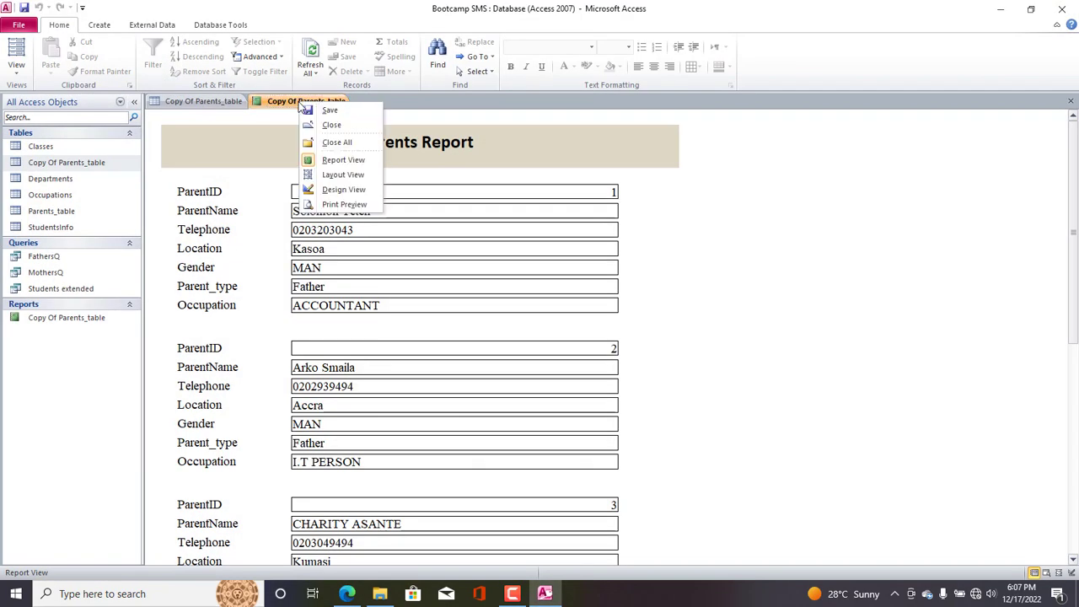
pyautogui.click(342, 190)
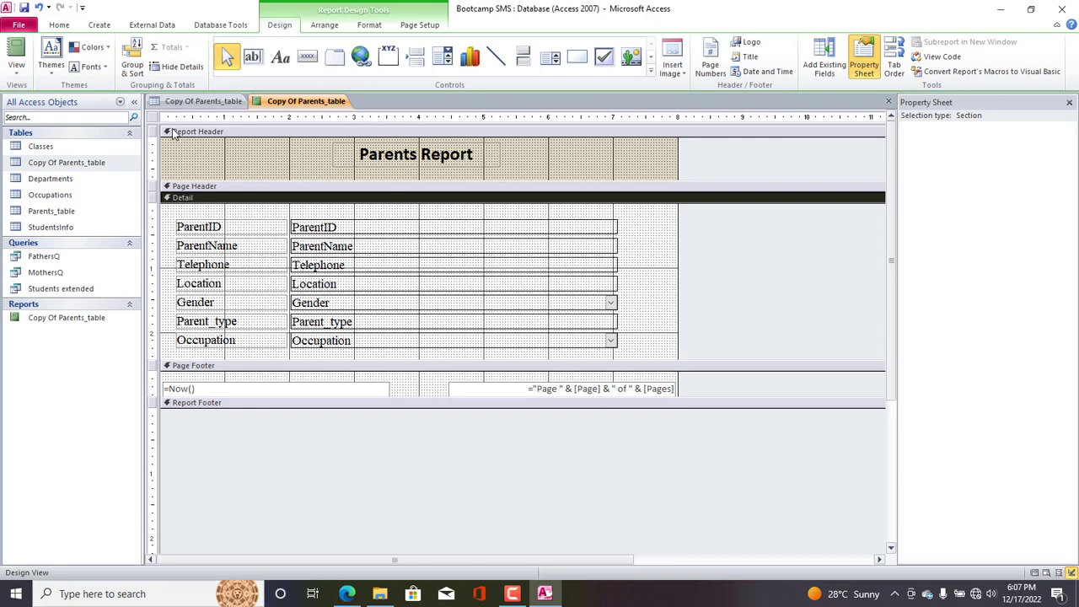
# Step: Set the report's background image to the watermark file from Downloads
pyautogui.click(150, 118)
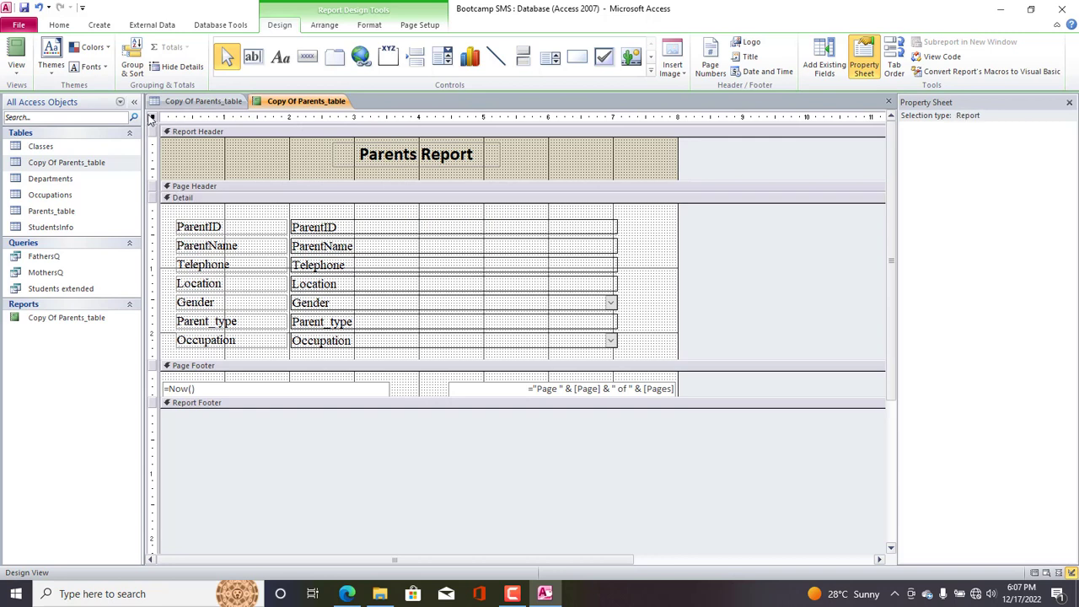
pyautogui.click(368, 26)
pyautogui.click(360, 74)
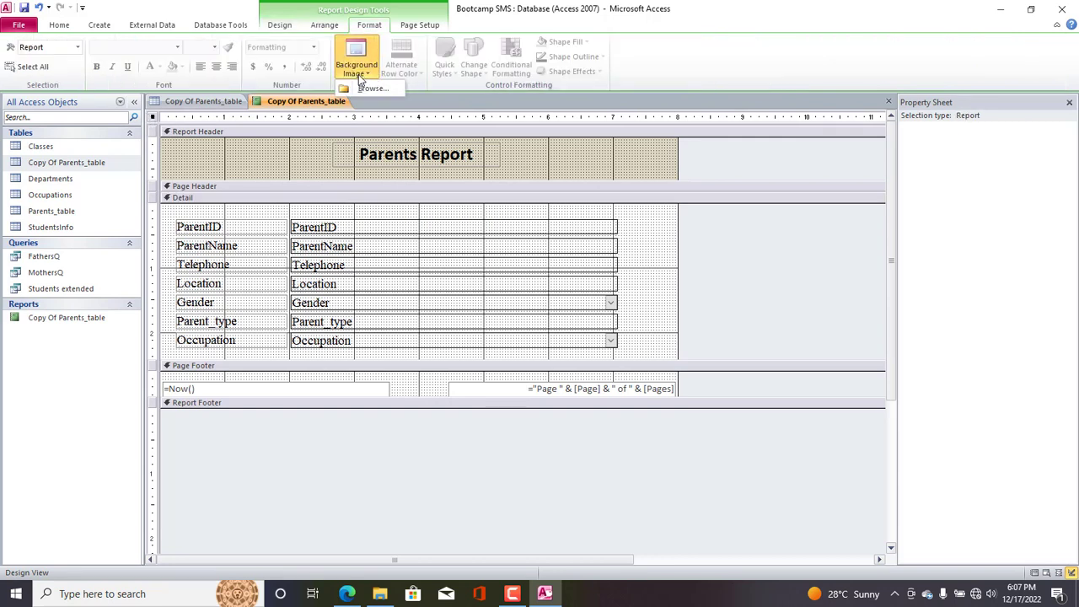
pyautogui.click(371, 86)
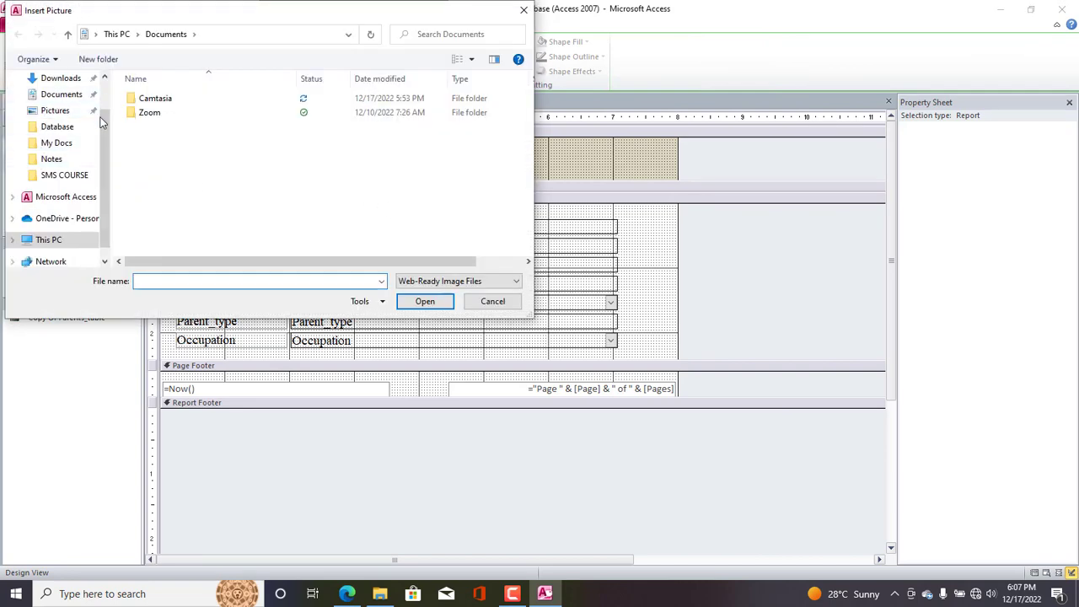
pyautogui.scroll(1, 57, 101)
pyautogui.click(59, 97)
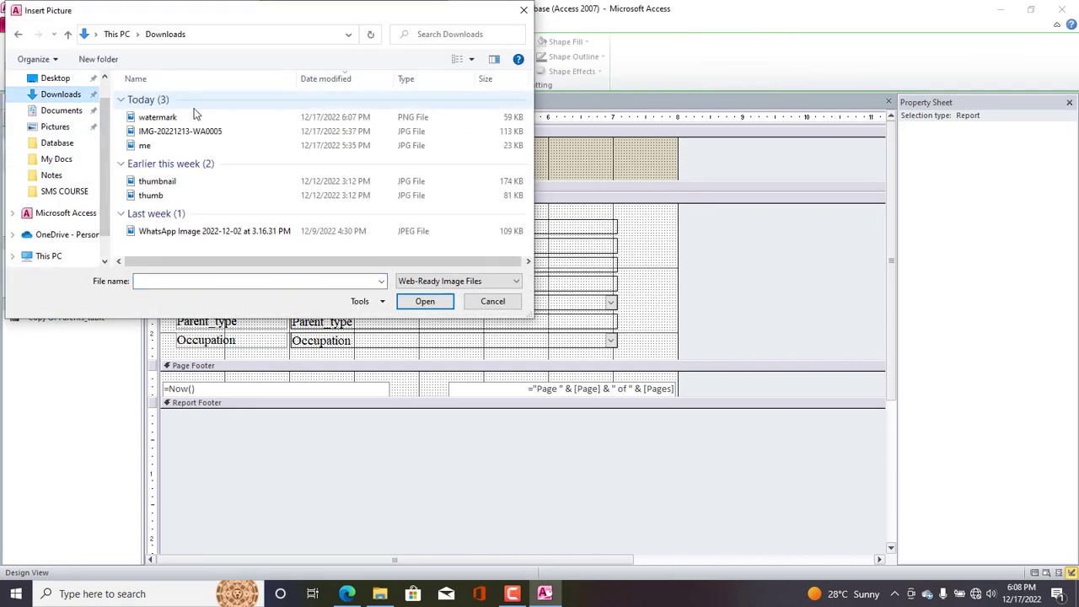
pyautogui.click(158, 121)
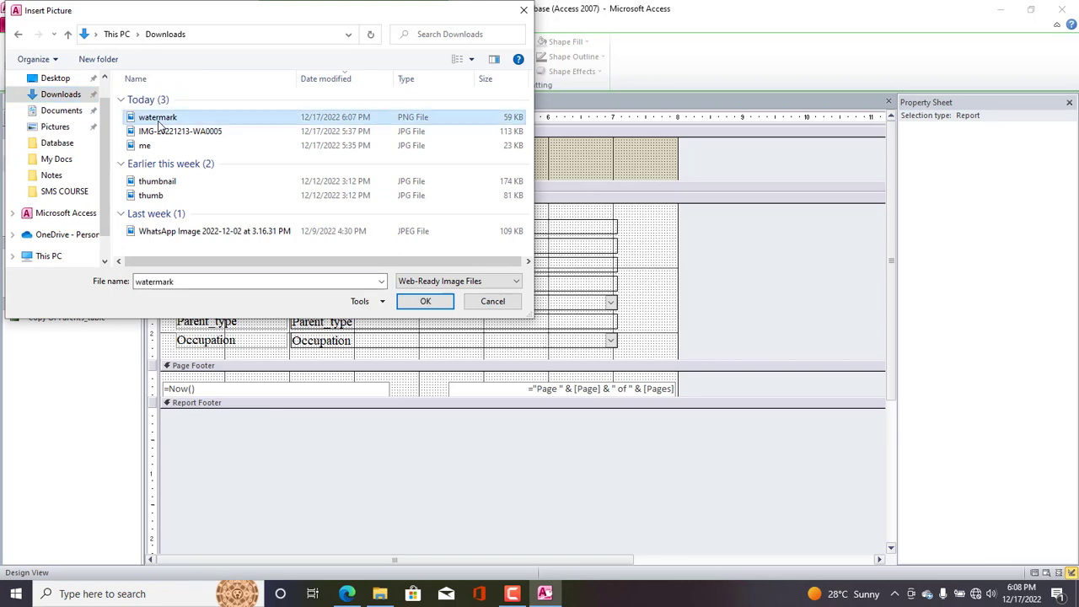
pyautogui.click(426, 302)
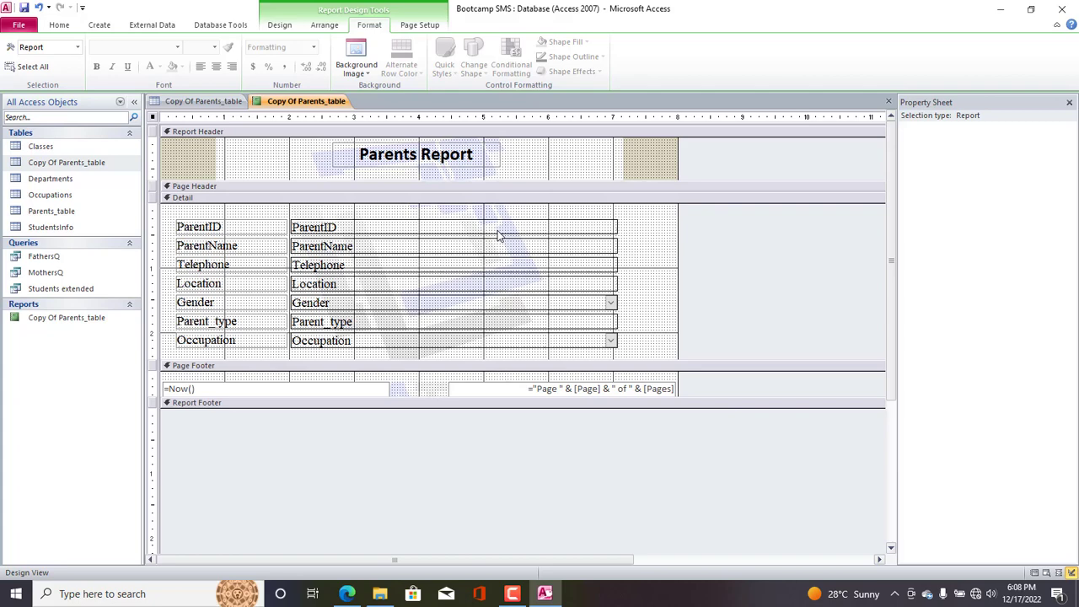
# Step: Check the report in Report View, then return to Design View
pyautogui.rightClick(314, 102)
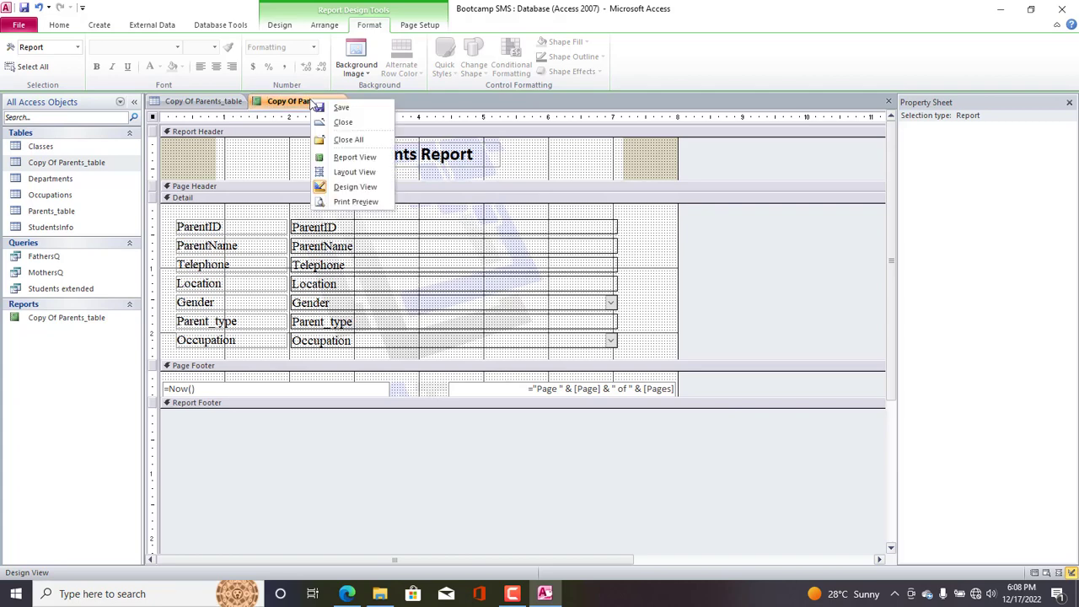
pyautogui.click(355, 157)
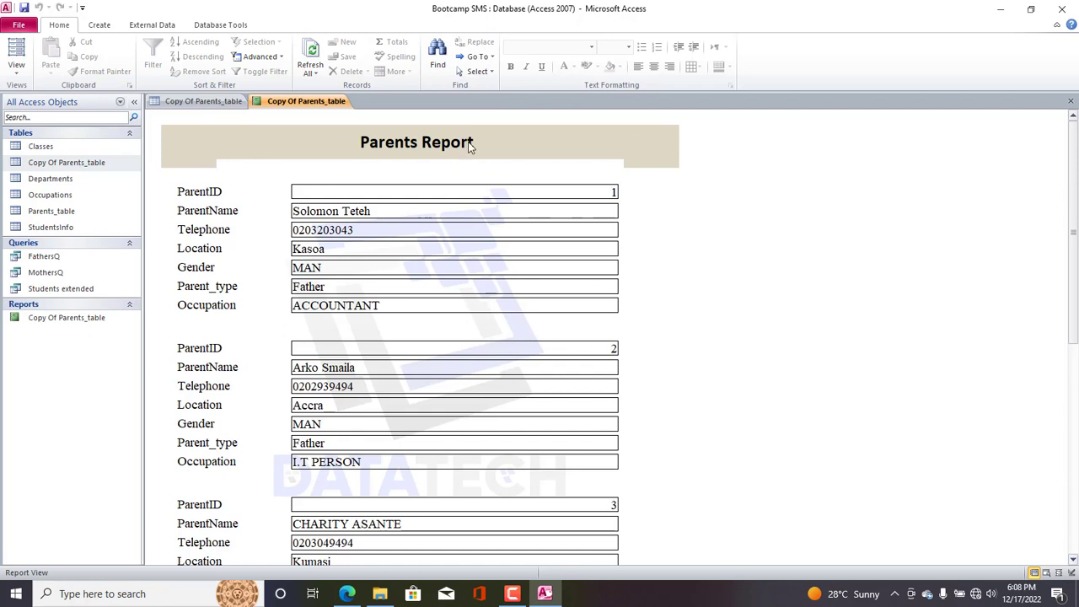
pyautogui.rightClick(430, 148)
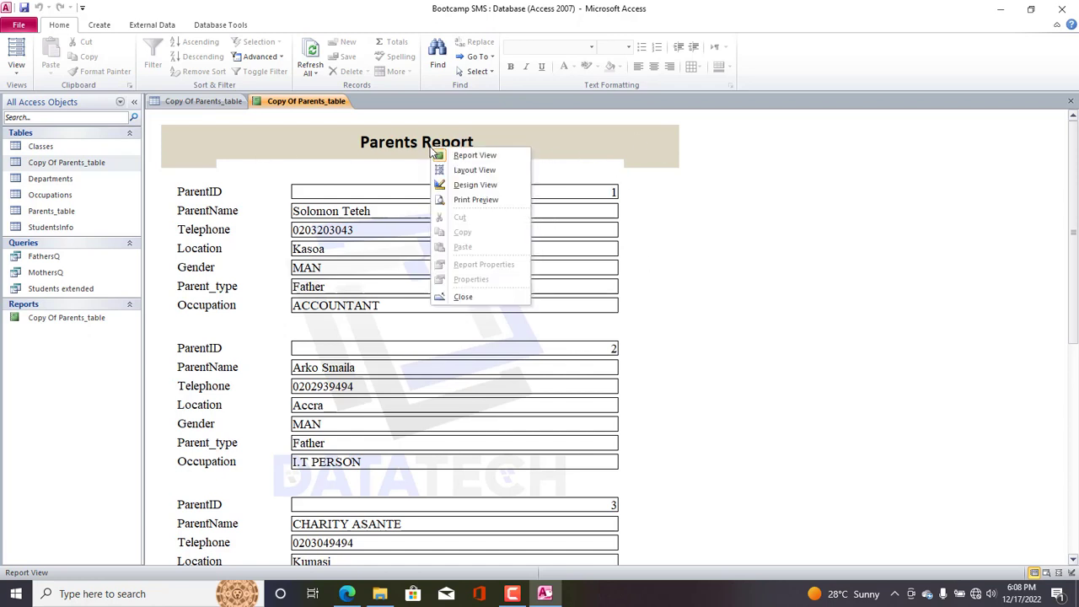
pyautogui.click(464, 187)
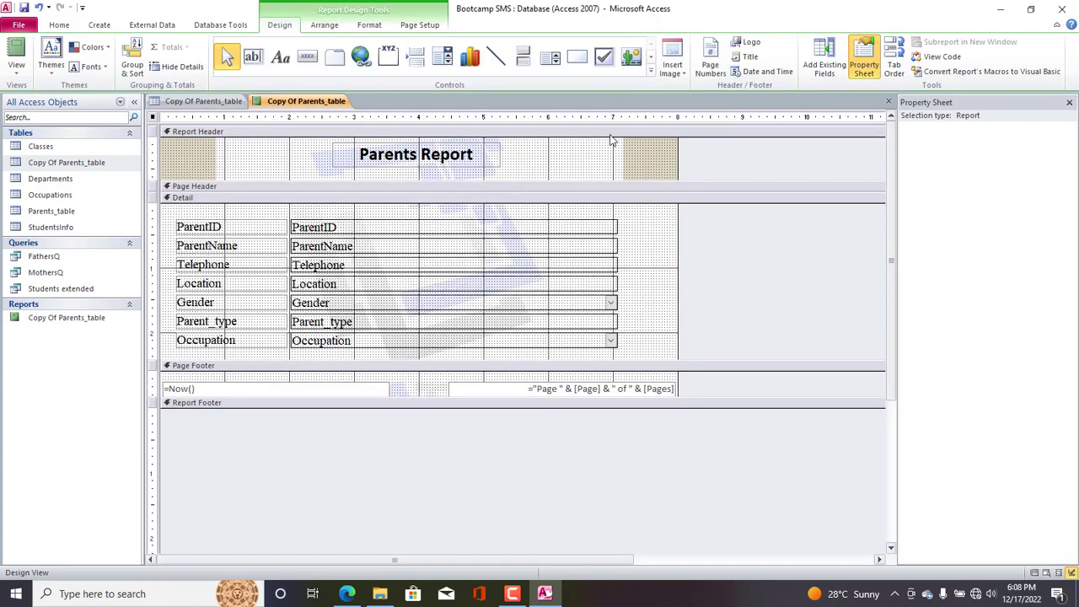
# Step: Change the report header's fill from tan to white
pyautogui.click(593, 165)
pyautogui.click(371, 26)
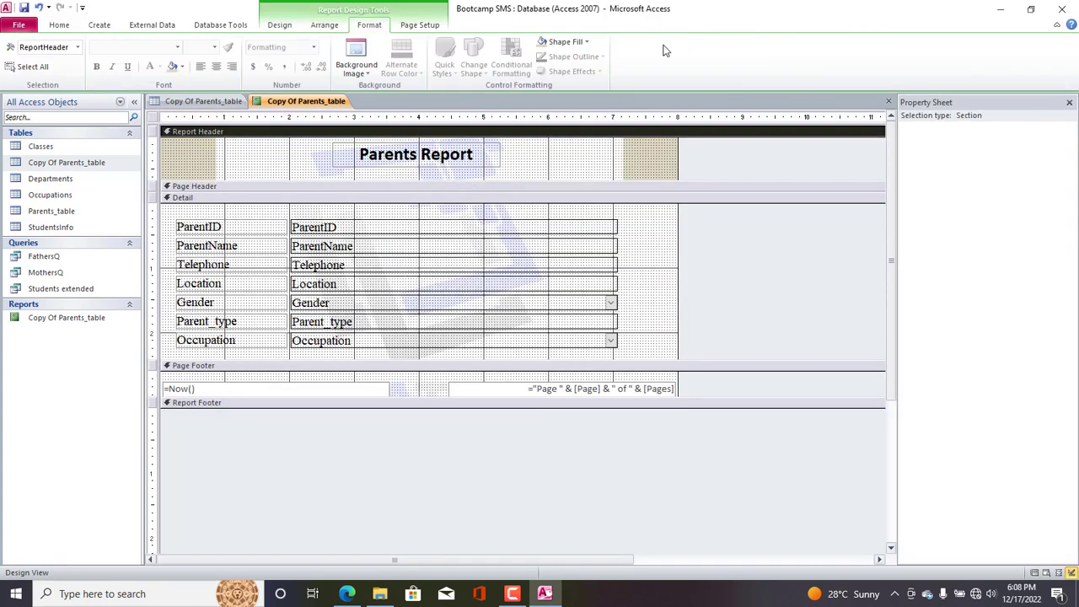
pyautogui.click(563, 41)
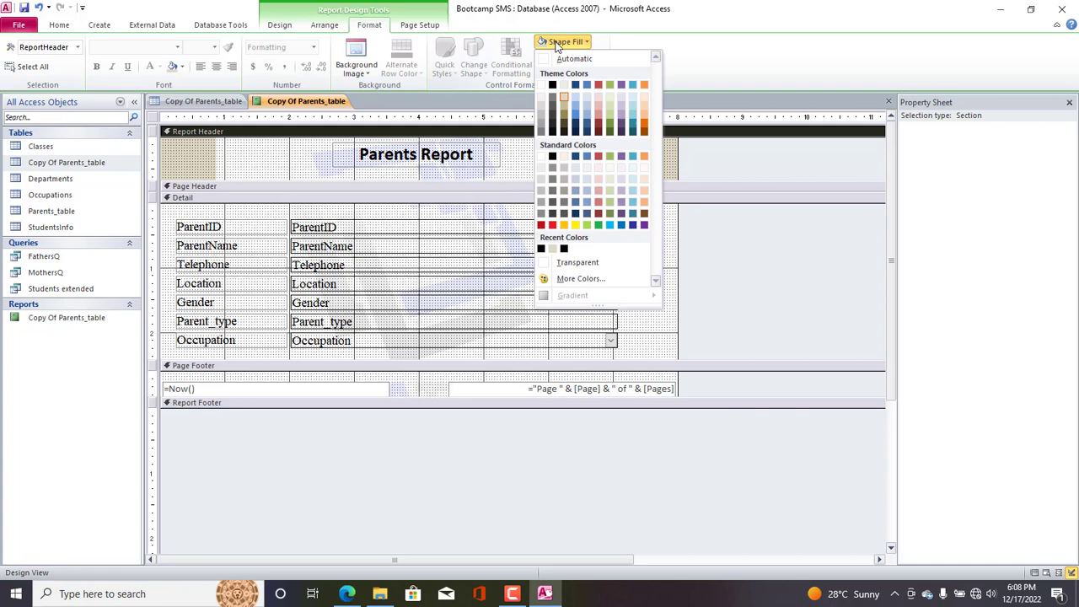
pyautogui.click(542, 85)
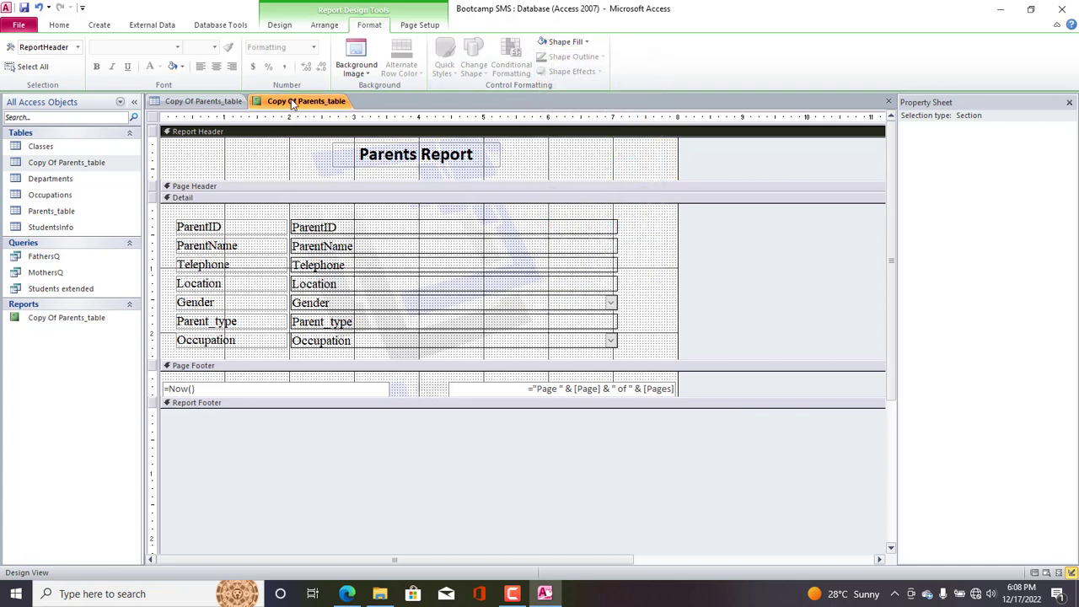
pyautogui.rightClick(291, 101)
# Step: Show the Parents Report with its records, scroll down, and call up its view choices
pyautogui.click(335, 158)
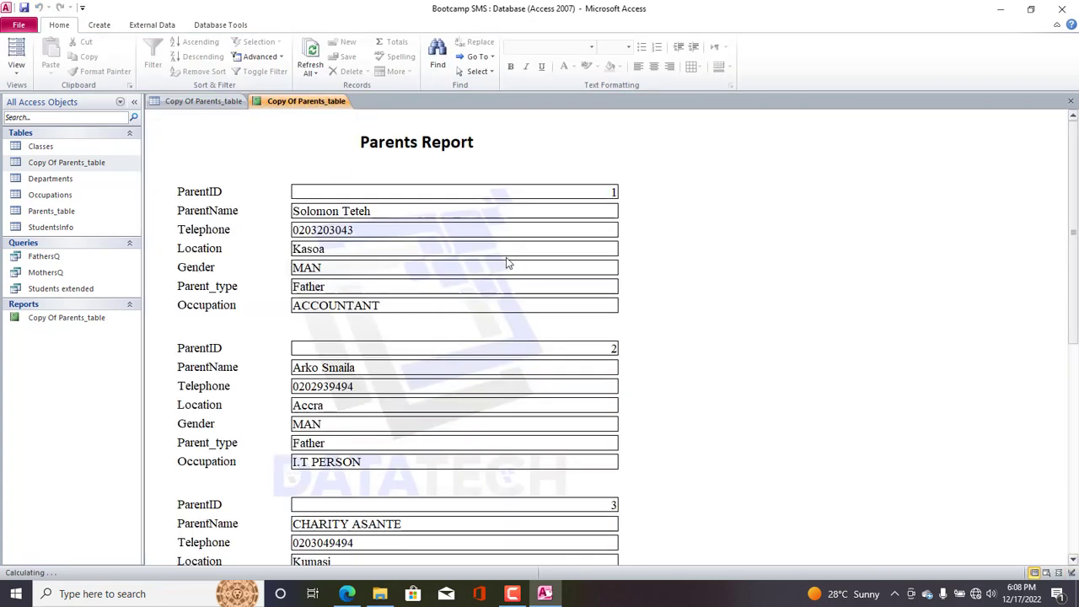
pyautogui.moveTo(1077, 207); pyautogui.dragTo(1077, 284)
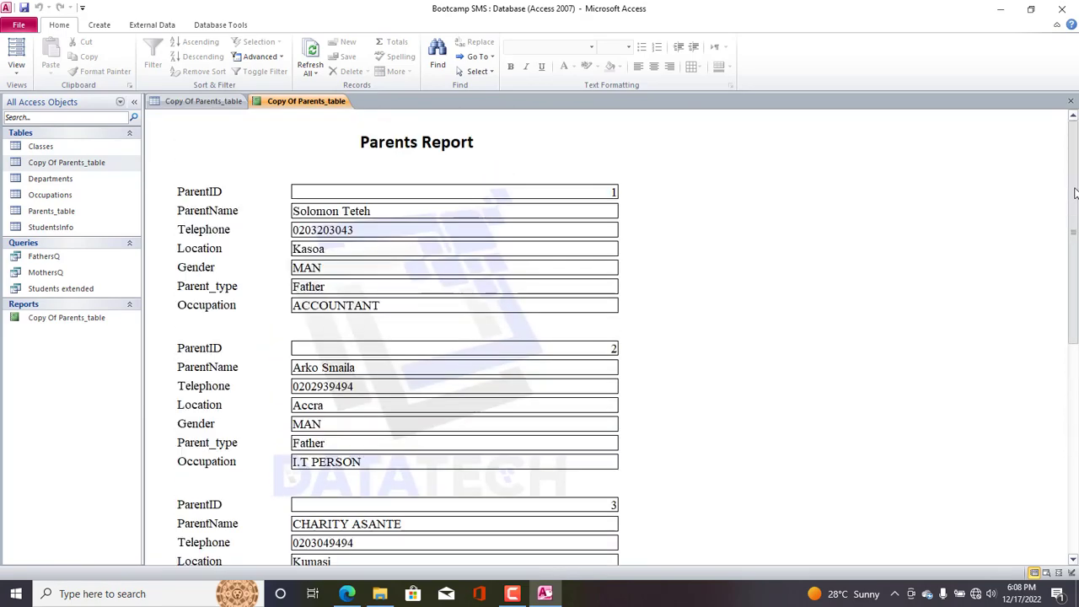
pyautogui.rightClick(311, 114)
pyautogui.click(358, 169)
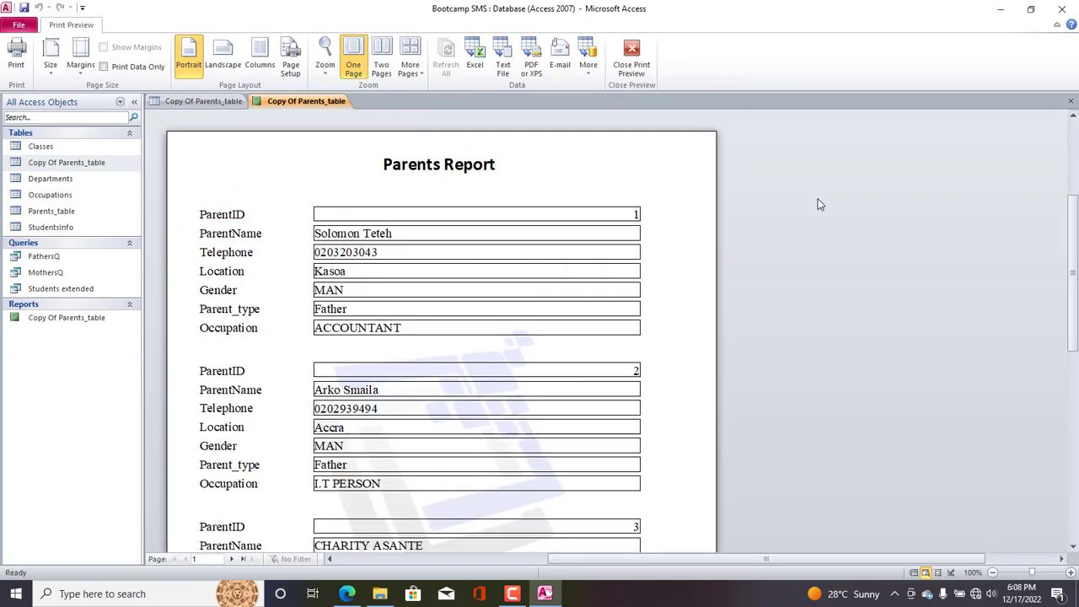
pyautogui.moveTo(1077, 251)
pyautogui.mouseDown()
pyautogui.moveTo(1075, 285)
pyautogui.moveTo(1075, 251)
pyautogui.mouseUp()
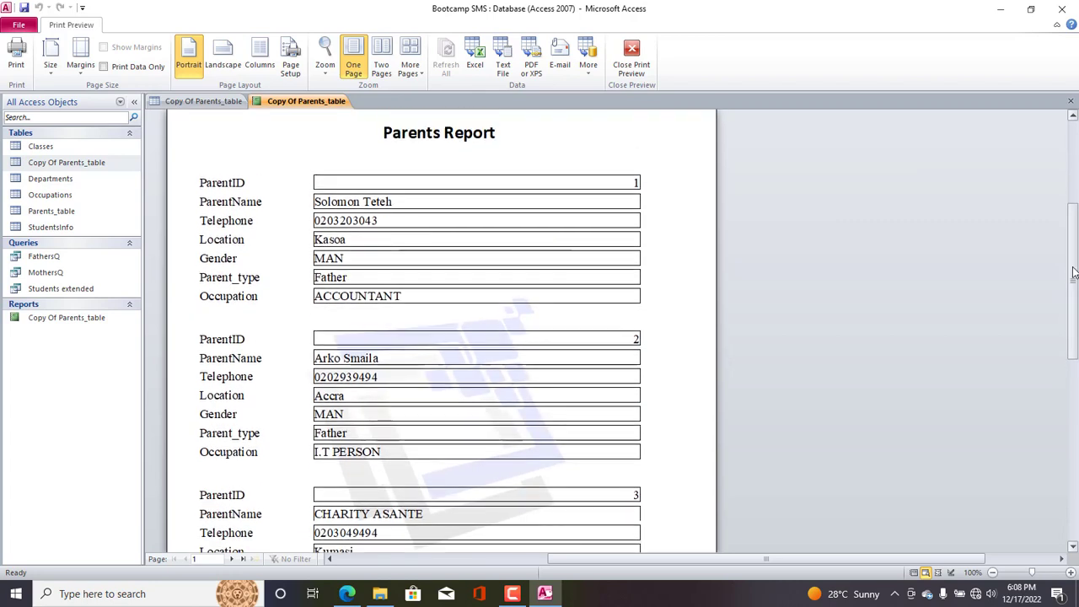
pyautogui.click(329, 69)
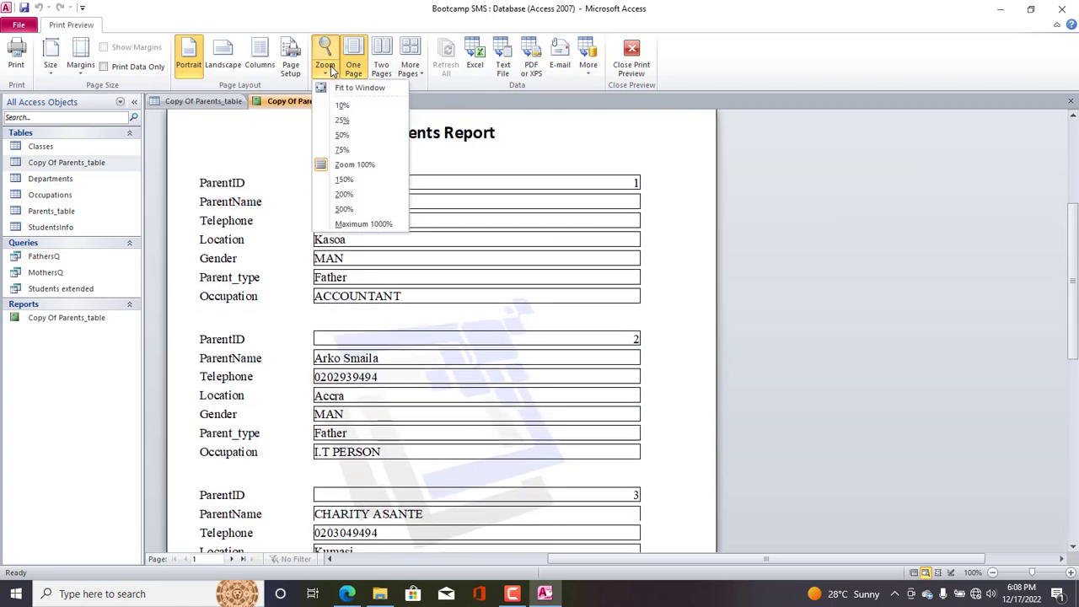
pyautogui.click(353, 180)
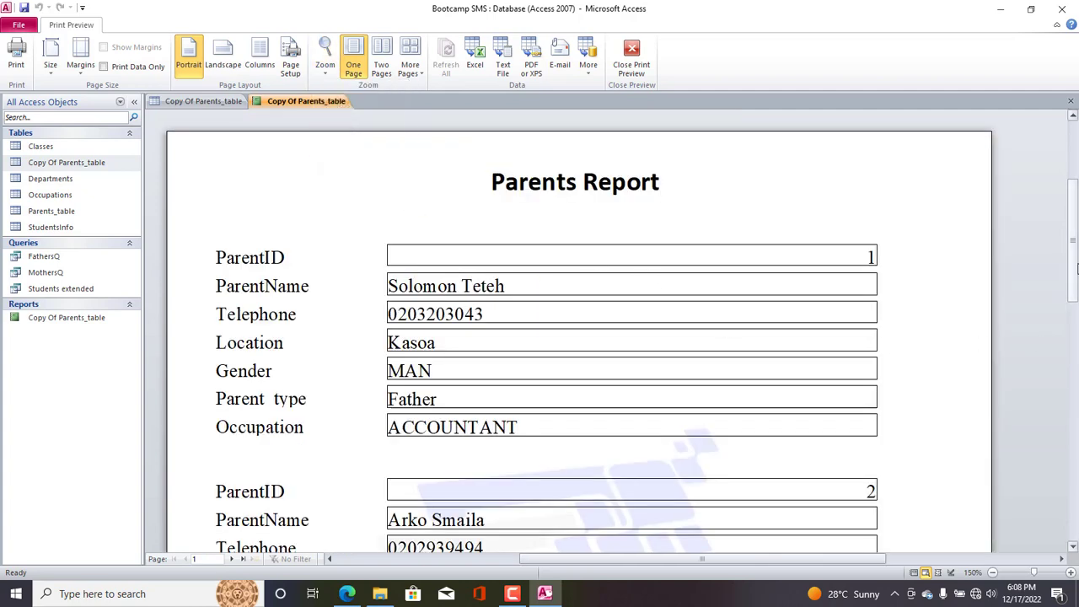
pyautogui.moveTo(1076, 282); pyautogui.dragTo(1077, 335)
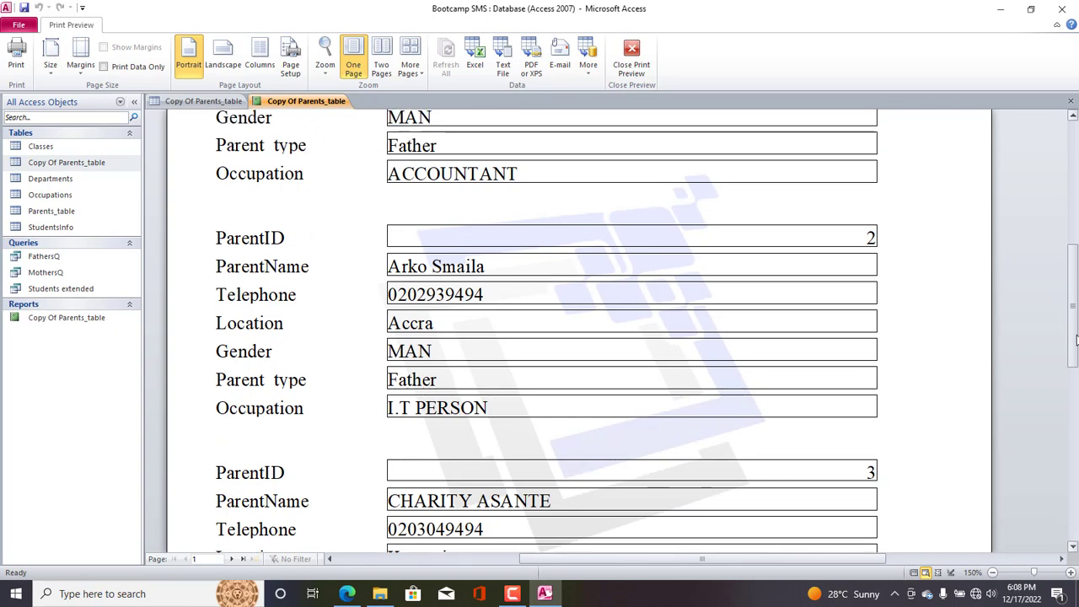
pyautogui.click(353, 71)
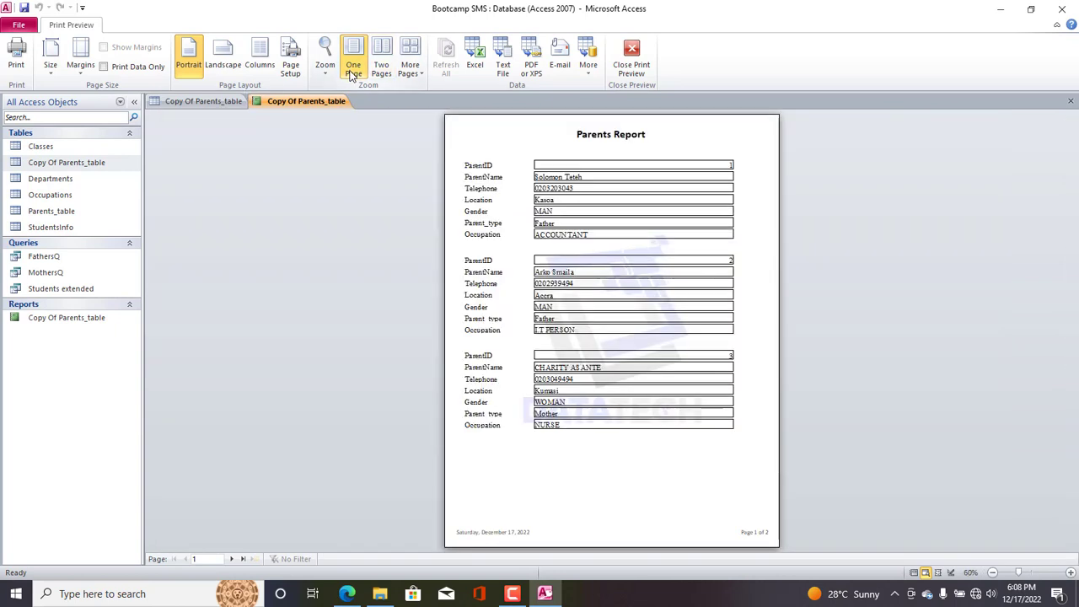
pyautogui.click(324, 67)
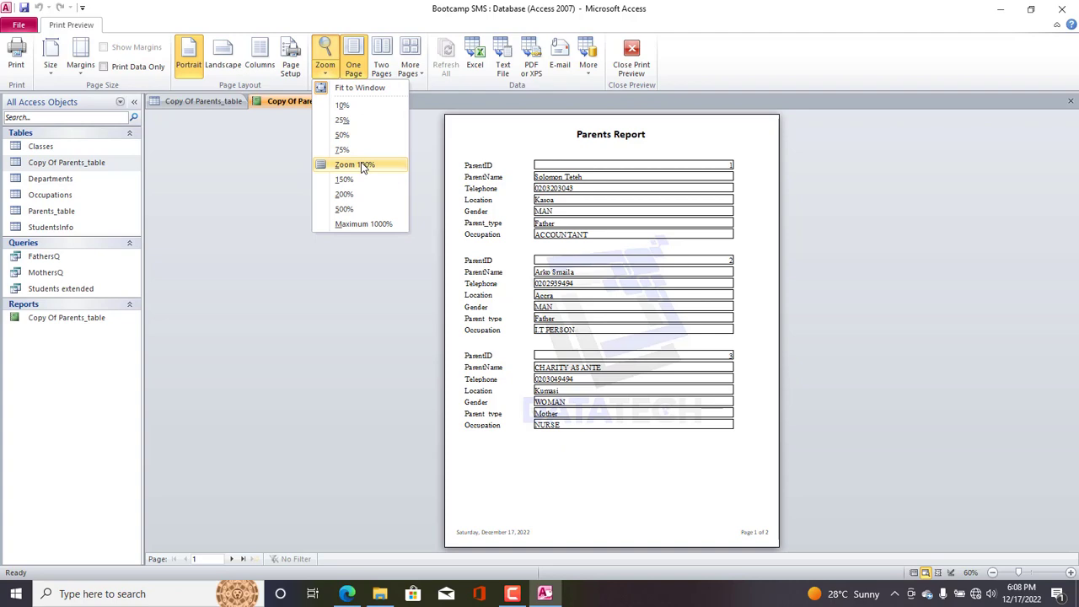
pyautogui.click(361, 164)
pyautogui.moveTo(1076, 236)
pyautogui.mouseDown()
pyautogui.moveTo(1075, 316)
pyautogui.moveTo(1076, 225)
pyautogui.moveTo(1077, 257)
pyautogui.moveTo(1077, 240)
pyautogui.mouseUp()
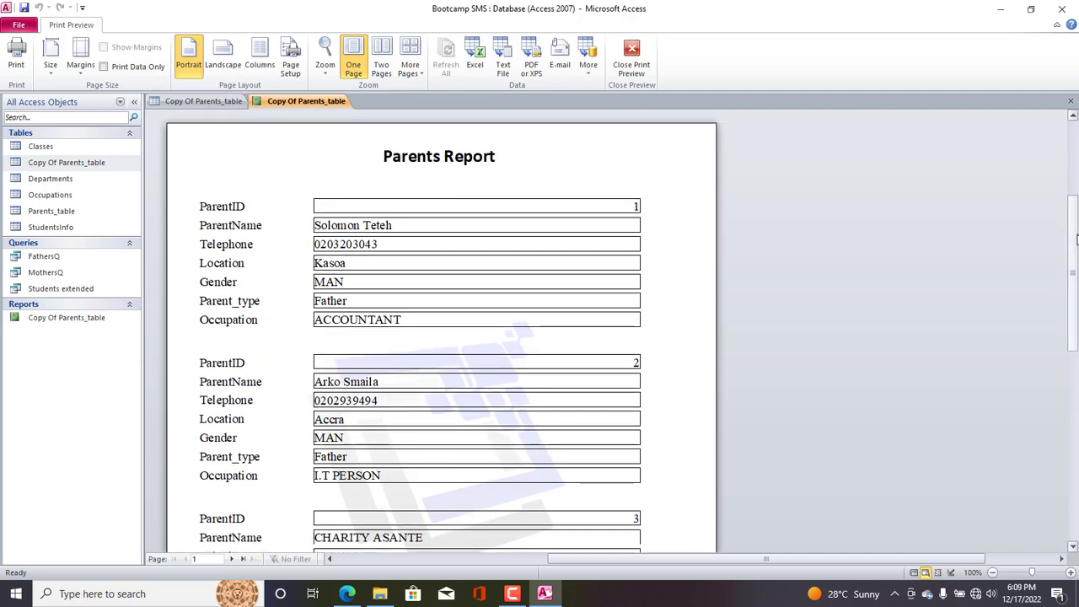